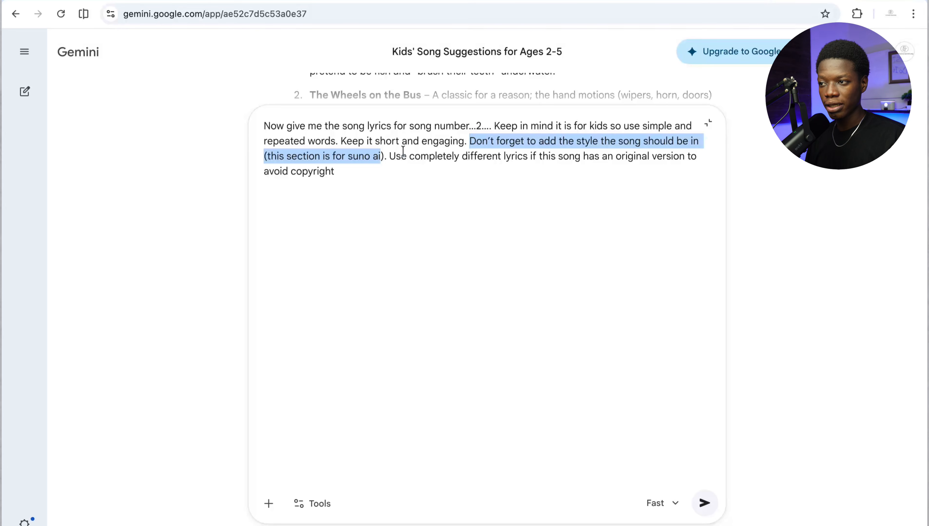
Submit the prepared Gemini prompt requesting short, original kids' lyrics for song number 2, including a music style for Suno AI
{"action": "left_click", "coordinate": [388, 157]}
{"action": "left_click_drag", "start_coordinate": [389, 156], "coordinate": [624, 166]}
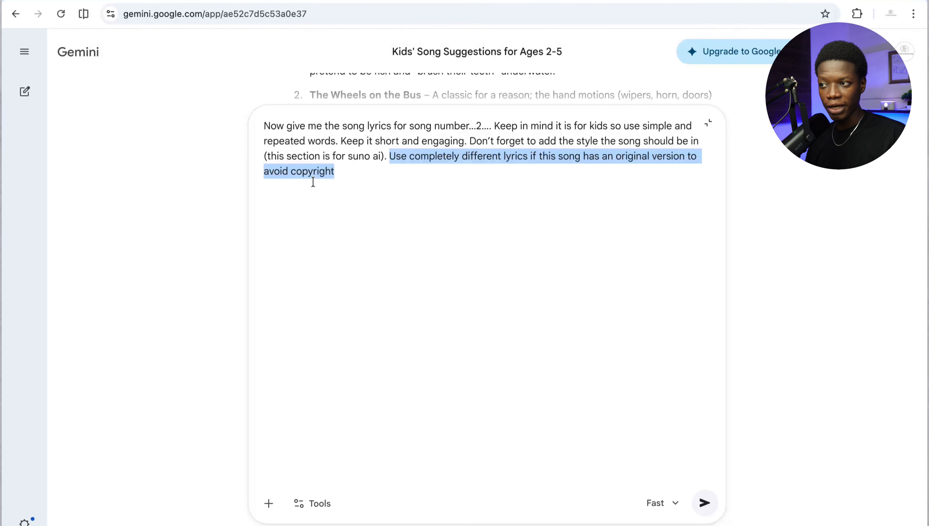
{"action": "left_click", "coordinate": [707, 123]}
{"action": "scroll", "coordinate": [363, 253], "scroll_direction": "up", "scroll_amount": 3}
{"action": "scroll", "coordinate": [361, 251], "scroll_direction": "down", "scroll_amount": 3}
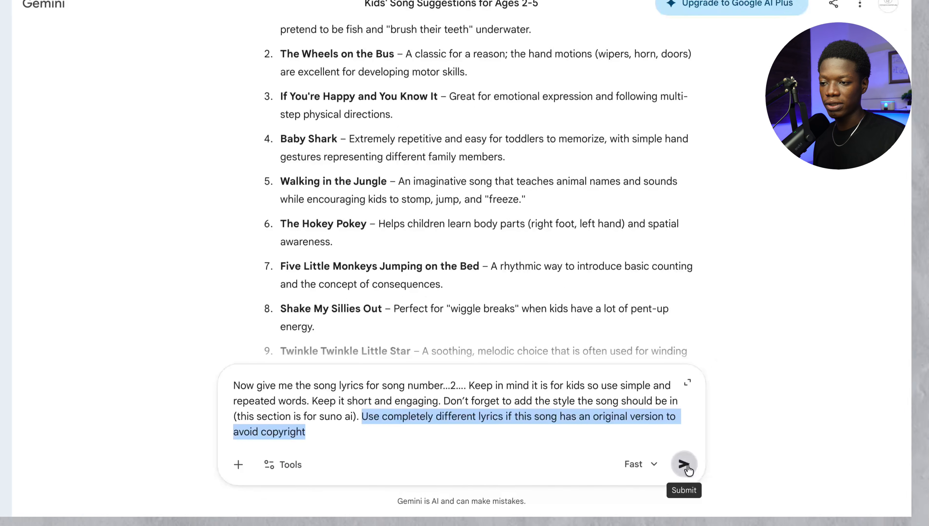
{"action": "left_click", "coordinate": [686, 470]}
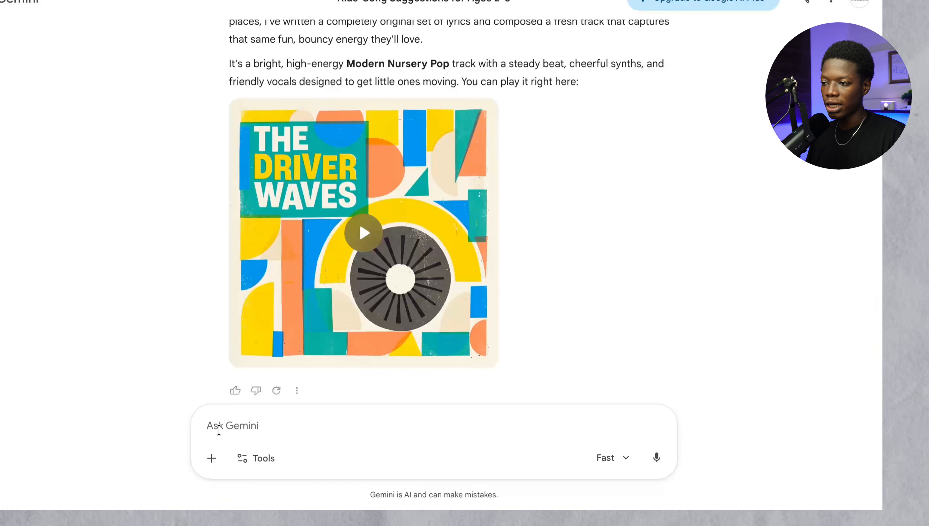
Reply to Gemini with "no only the lyrics" to get text instead of a generated track
{"action": "type", "text": "no only the lyrics"}
{"action": "left_click_drag", "start_coordinate": [208, 428], "coordinate": [303, 431]}
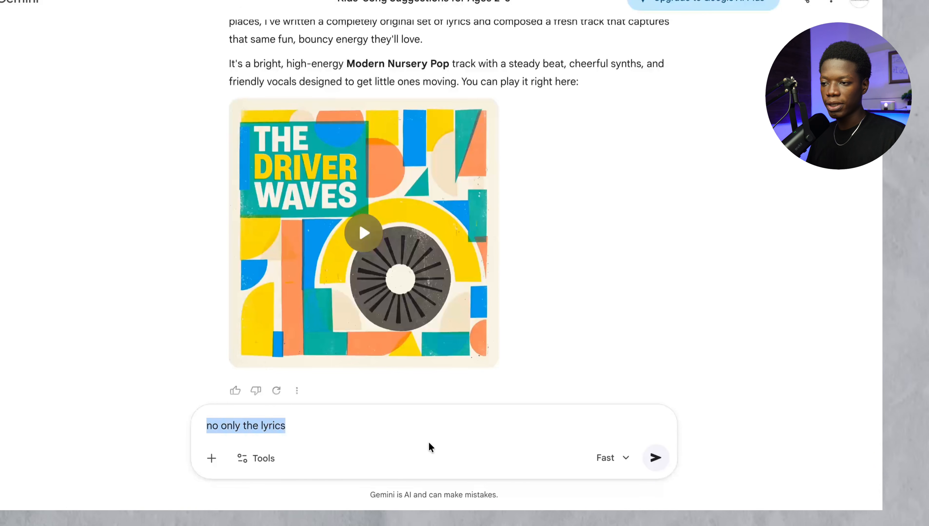
{"action": "left_click", "coordinate": [655, 459]}
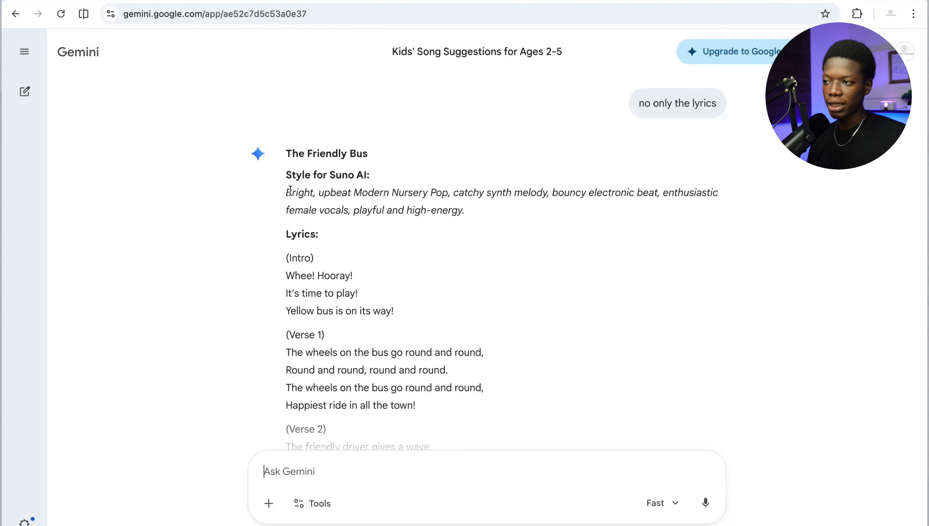
Examine the Suno style description and the lyrics in the reply for The Friendly Bus
{"action": "scroll", "coordinate": [287, 191], "scroll_direction": "down", "scroll_amount": 5}
{"action": "scroll", "coordinate": [287, 191], "scroll_direction": "up", "scroll_amount": 10}
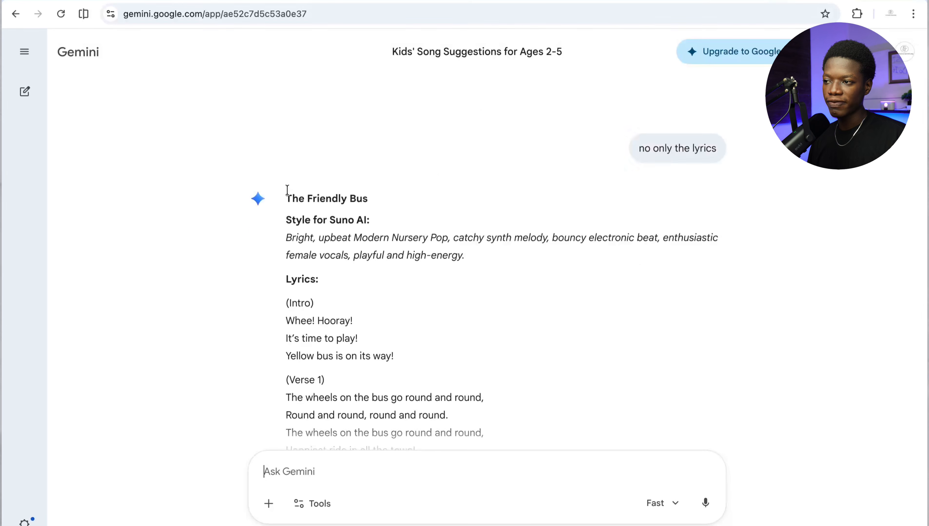
{"action": "scroll", "coordinate": [287, 184], "scroll_direction": "down", "scroll_amount": 5}
{"action": "scroll", "coordinate": [302, 162], "scroll_direction": "up", "scroll_amount": 4}
{"action": "scroll", "coordinate": [303, 163], "scroll_direction": "down", "scroll_amount": 1}
{"action": "left_click_drag", "start_coordinate": [287, 207], "coordinate": [350, 211]}
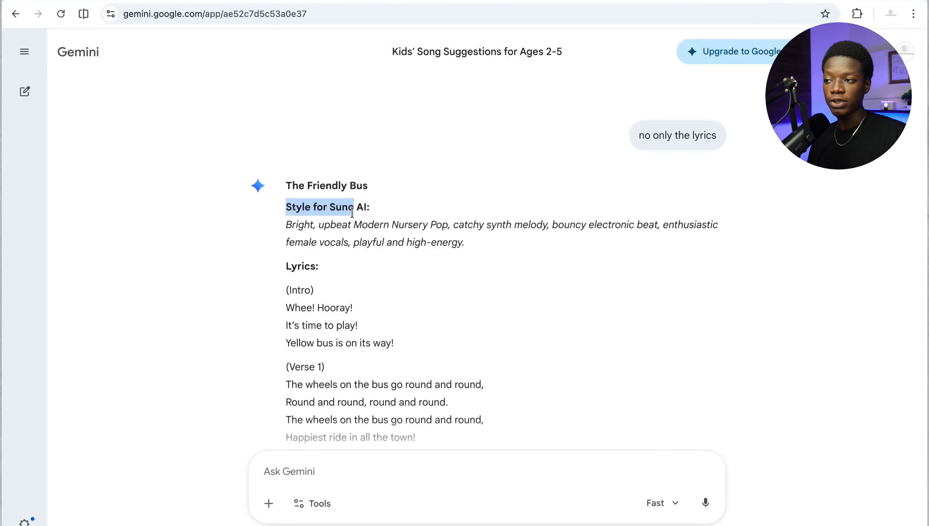
{"action": "left_click", "coordinate": [286, 225]}
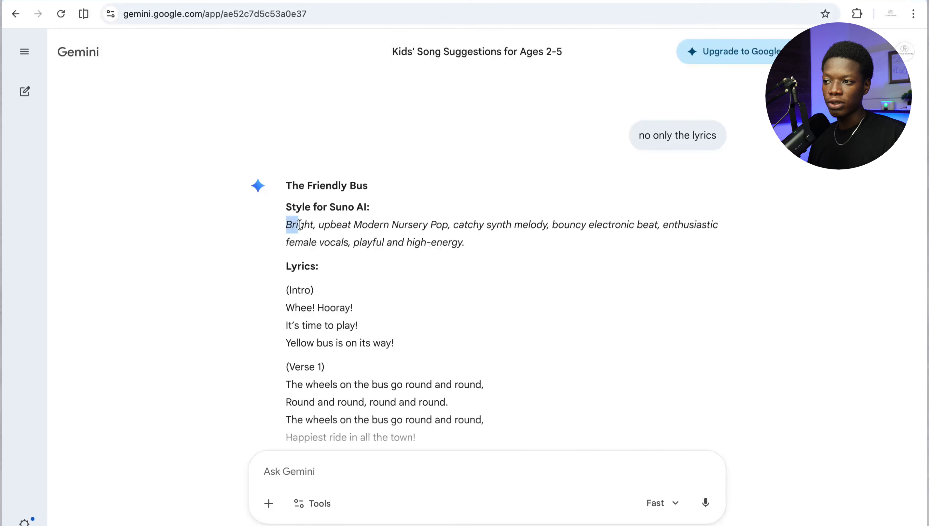
{"action": "left_click_drag", "start_coordinate": [310, 225], "coordinate": [379, 229]}
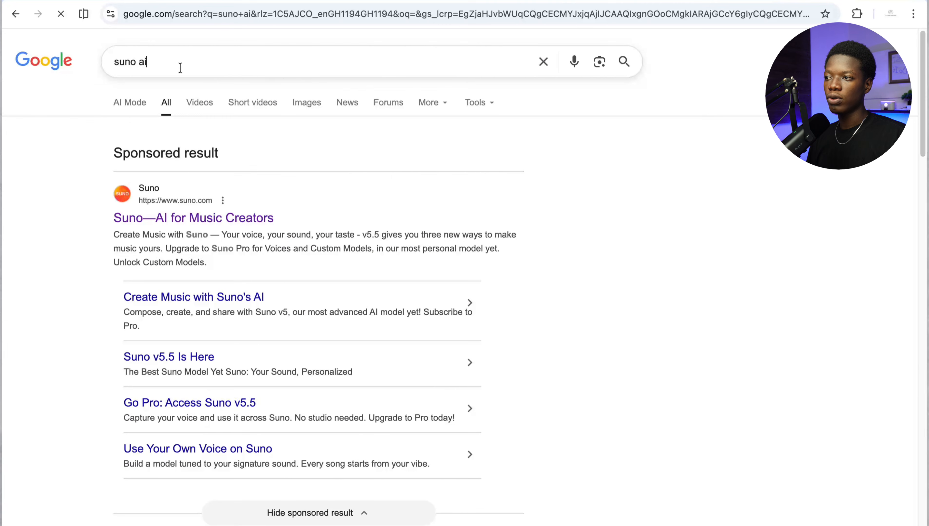
Open the Suno website from the "suno ai" search results and go to its song creation page
{"action": "left_click_drag", "start_coordinate": [180, 68], "coordinate": [98, 67]}
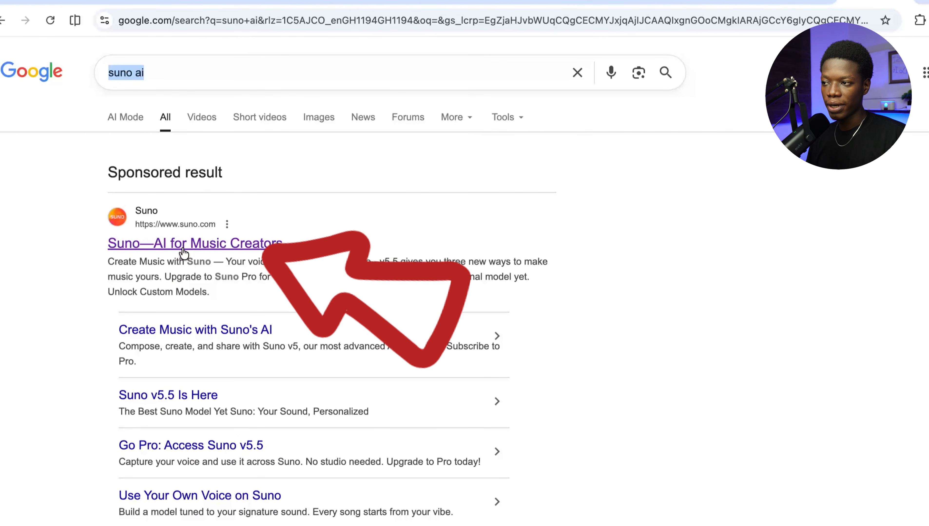
{"action": "left_click", "coordinate": [184, 251]}
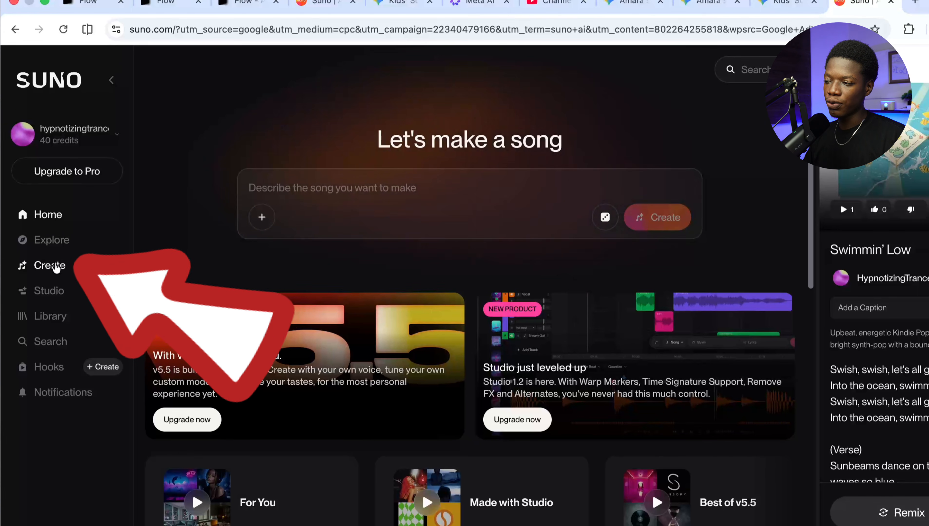
{"action": "left_click", "coordinate": [51, 269]}
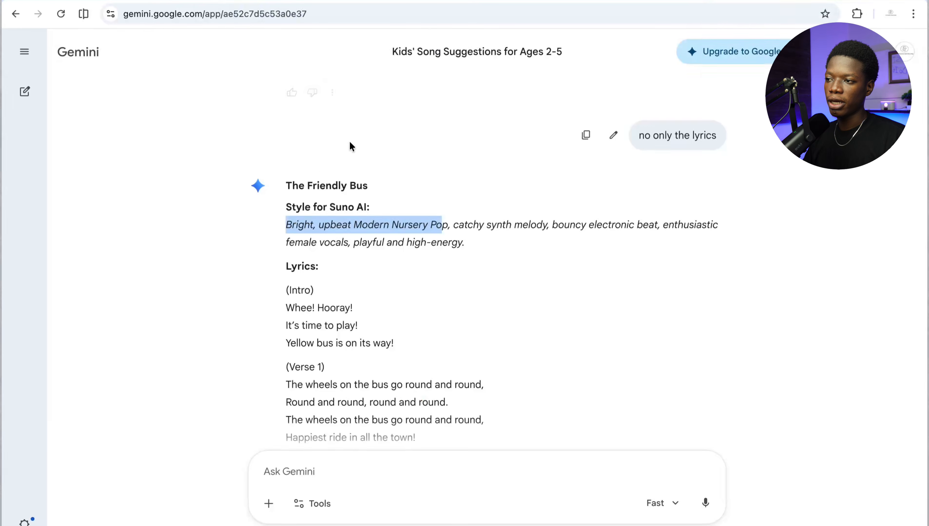
Copy the full The Friendly Bus lyrics, from Intro to Outro, from Gemini and paste them into Suno's lyrics field
{"action": "scroll", "coordinate": [348, 146], "scroll_direction": "down", "scroll_amount": 1}
{"action": "left_click", "coordinate": [286, 239]}
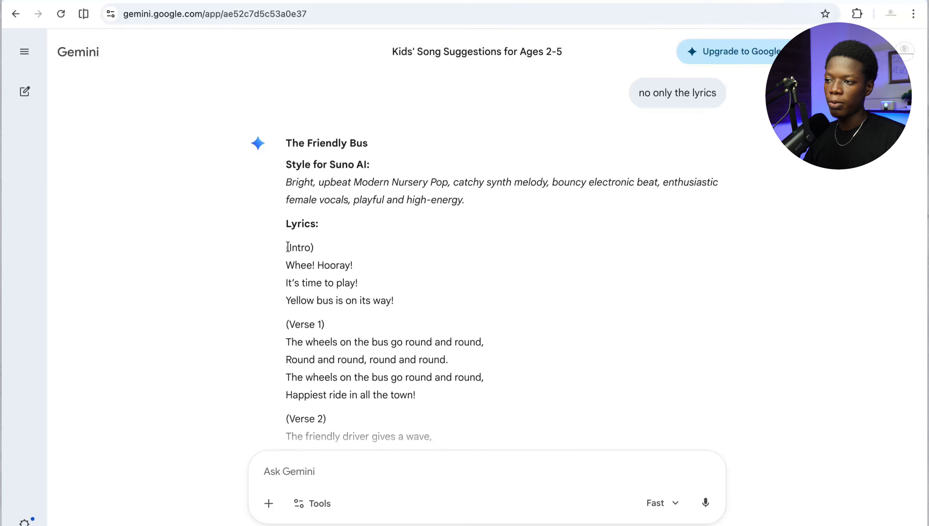
{"action": "left_click_drag", "start_coordinate": [287, 223], "coordinate": [382, 456]}
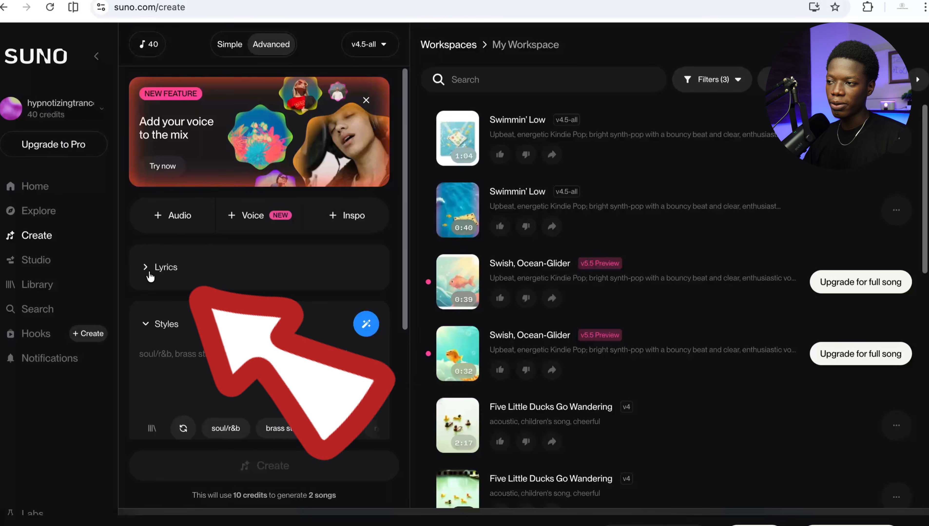
{"action": "left_click", "coordinate": [149, 274]}
{"action": "right_click", "coordinate": [148, 298]}
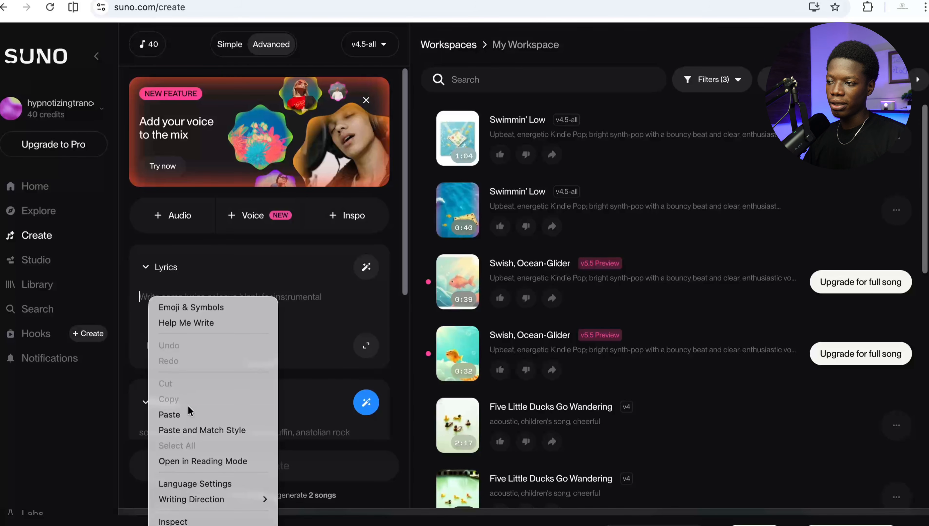
{"action": "left_click", "coordinate": [190, 415]}
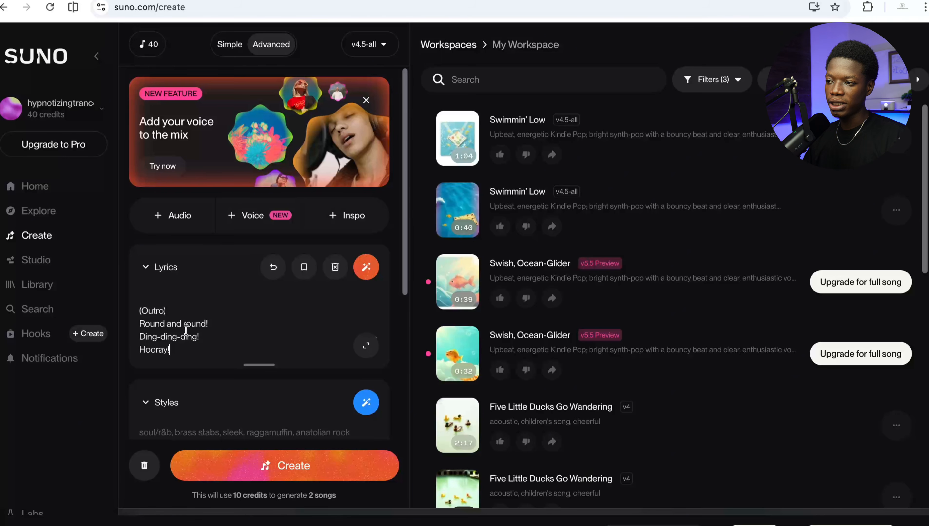
Expand the lyrics editor and review the pasted song text from the Intro onward
{"action": "left_click", "coordinate": [366, 345]}
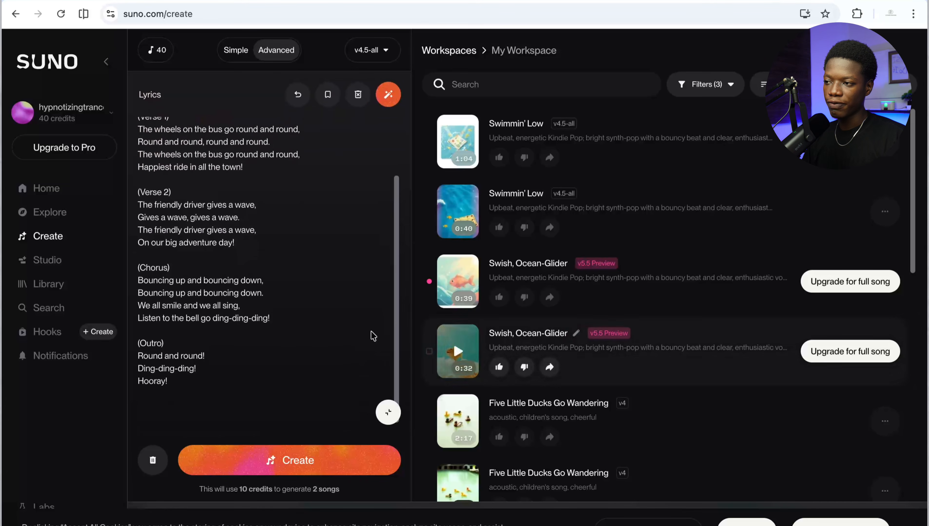
{"action": "scroll", "coordinate": [290, 317], "scroll_direction": "up", "scroll_amount": 3}
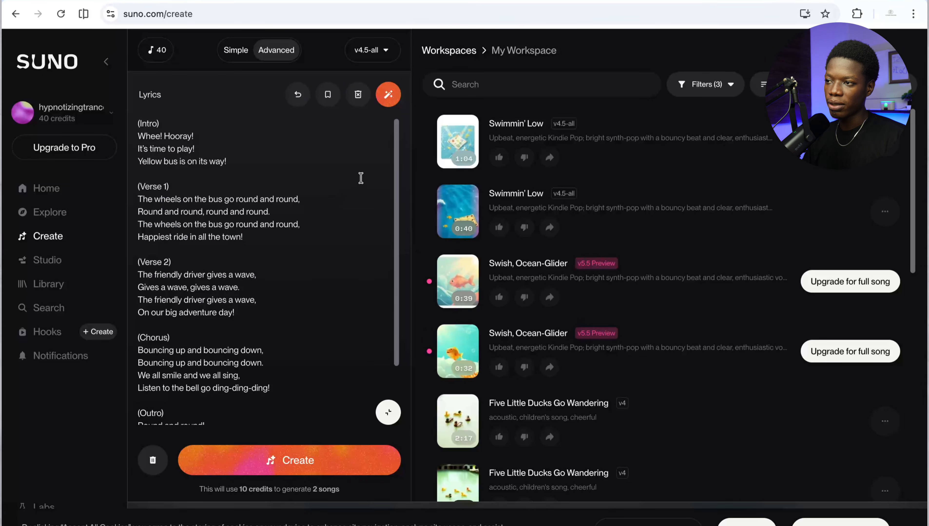
{"action": "left_click", "coordinate": [178, 97]}
{"action": "scroll", "coordinate": [254, 302], "scroll_direction": "down", "scroll_amount": 1}
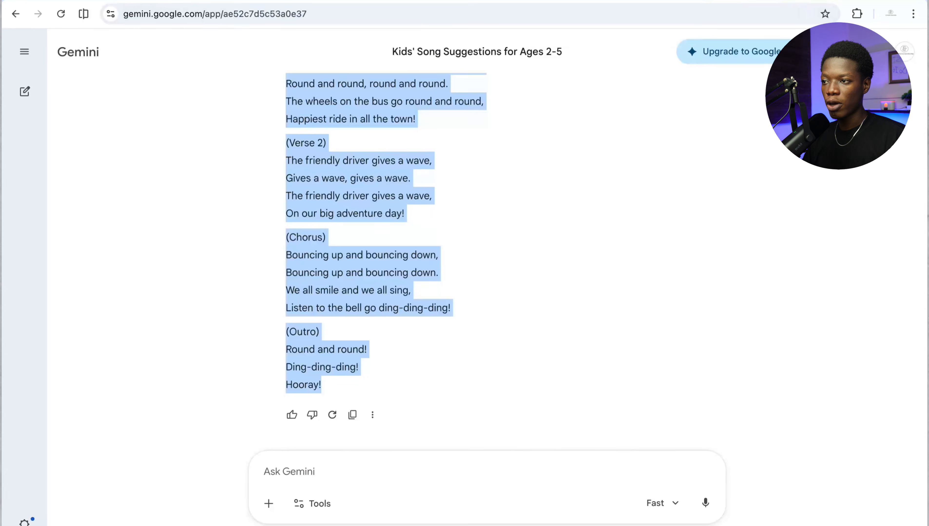
Switch to Gemini and copy the style description from "Bright, upbeat Modern Nursery Pop" through "playful and high-energy"
{"action": "scroll", "coordinate": [413, 260], "scroll_direction": "up", "scroll_amount": 10}
{"action": "left_click", "coordinate": [287, 266]}
{"action": "left_click_drag", "start_coordinate": [286, 265], "coordinate": [366, 265]}
{"action": "left_click_drag", "start_coordinate": [287, 285], "coordinate": [460, 303]}
{"action": "right_click", "coordinate": [430, 301]}
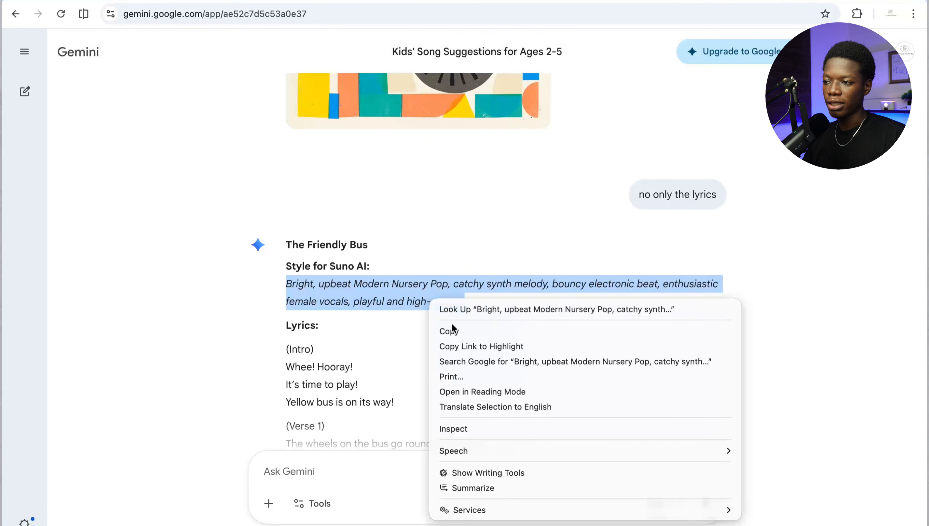
{"action": "left_click", "coordinate": [444, 332]}
Return to Suno, paste the copied Modern Nursery Pop description as the song's style, and generate the songs
{"action": "key", "text": "ctrl+Tab"}
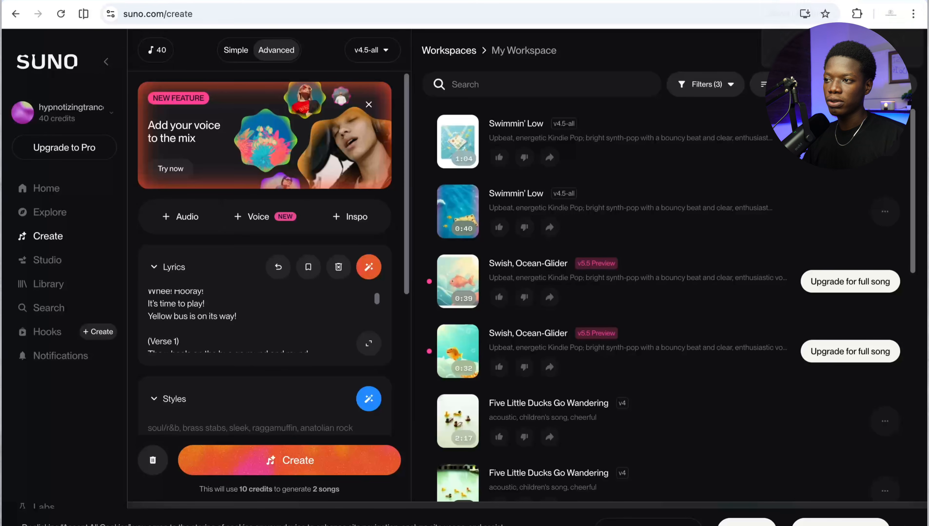
{"action": "scroll", "coordinate": [158, 355], "scroll_direction": "down", "scroll_amount": 2}
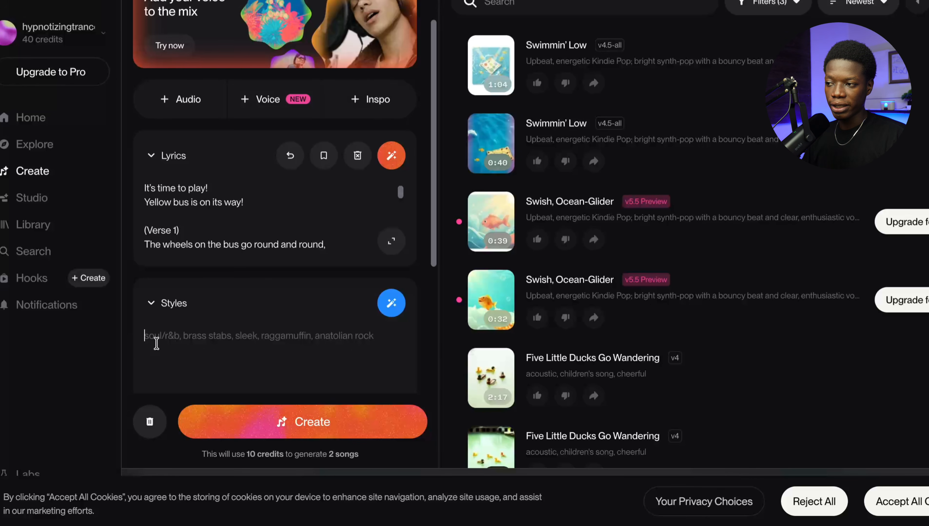
{"action": "left_click", "coordinate": [166, 336]}
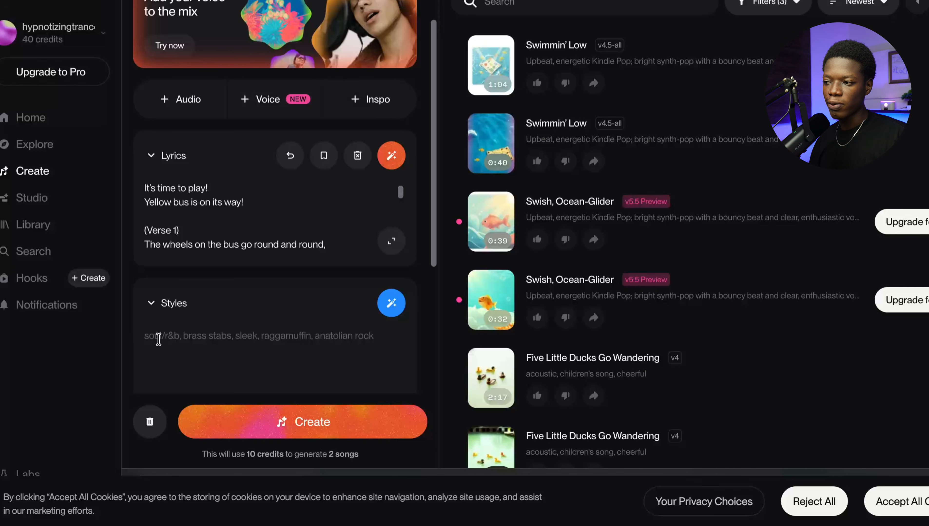
{"action": "right_click", "coordinate": [157, 338]}
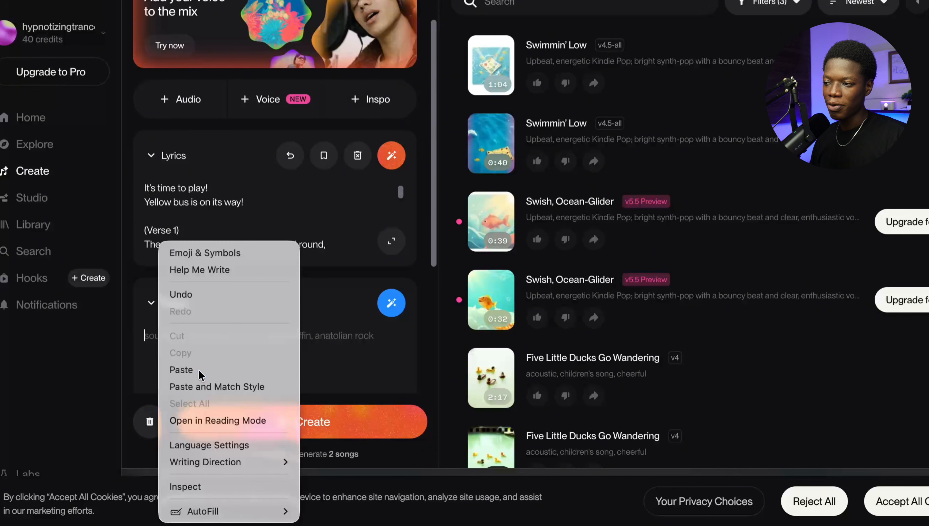
{"action": "left_click", "coordinate": [188, 367]}
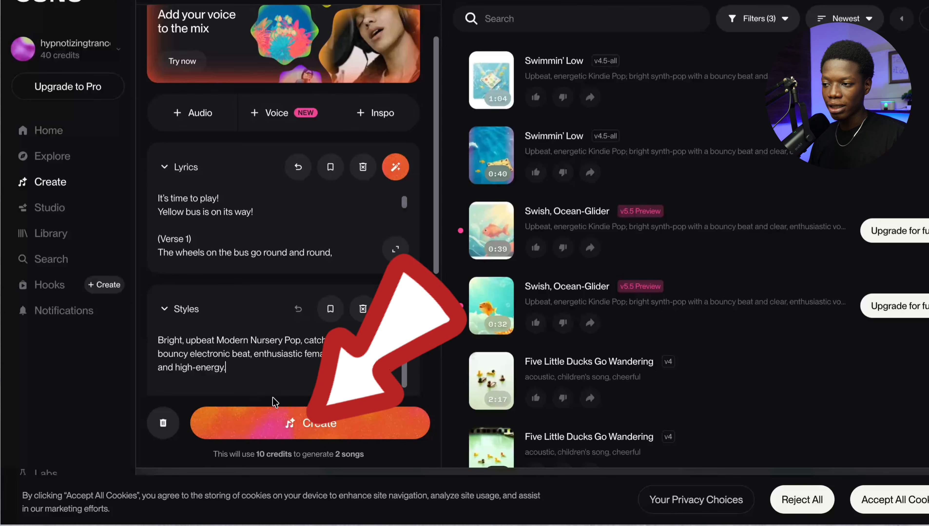
{"action": "left_click", "coordinate": [304, 427]}
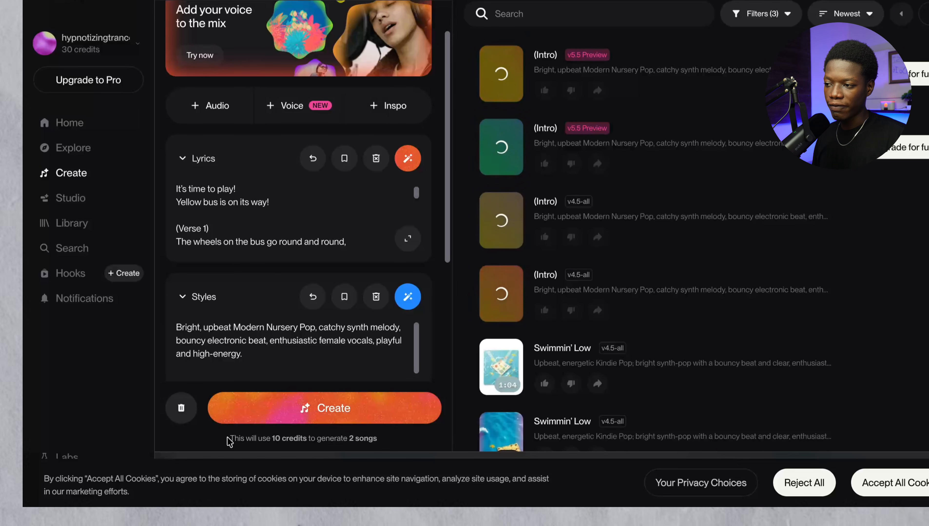
{"action": "left_click_drag", "start_coordinate": [230, 438], "coordinate": [357, 436]}
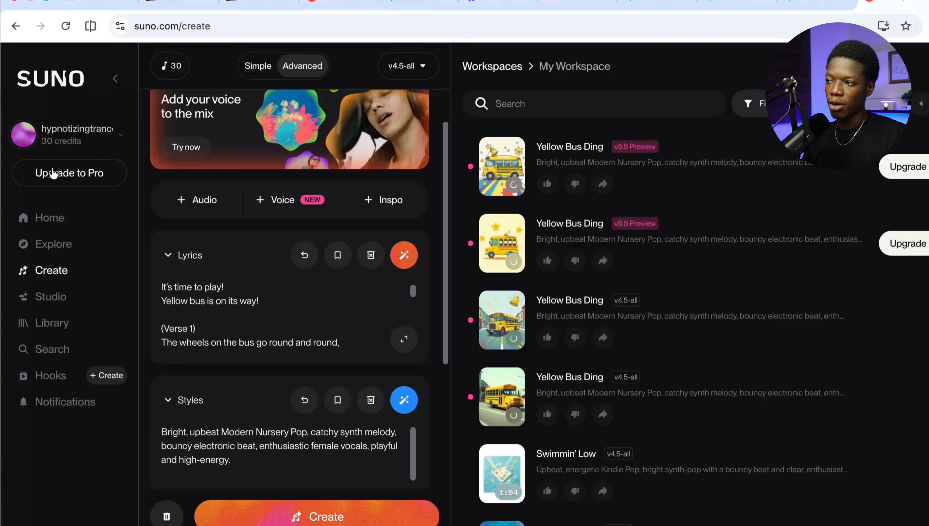
Review Suno's subscription plans, checking the Free Plan's daily credits, and return to the song creation page
{"action": "left_click", "coordinate": [70, 174]}
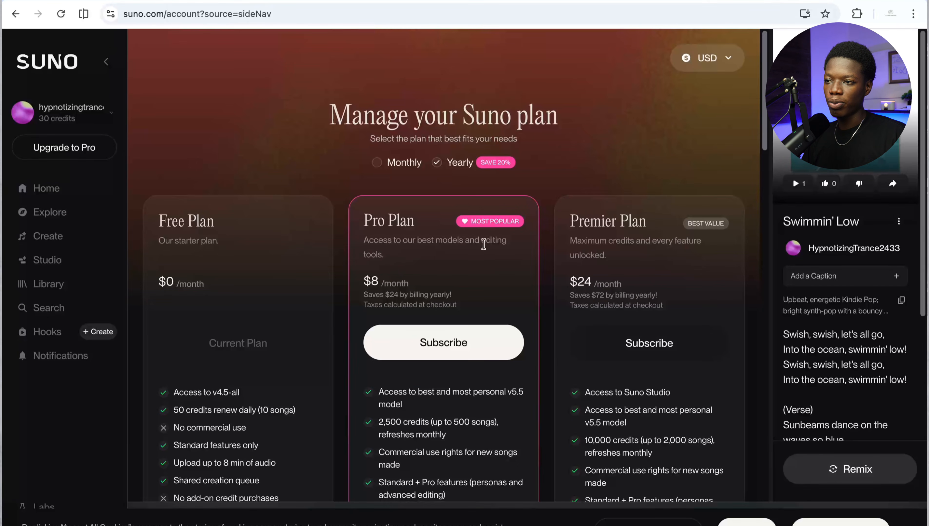
{"action": "scroll", "coordinate": [168, 284], "scroll_direction": "down", "scroll_amount": 2}
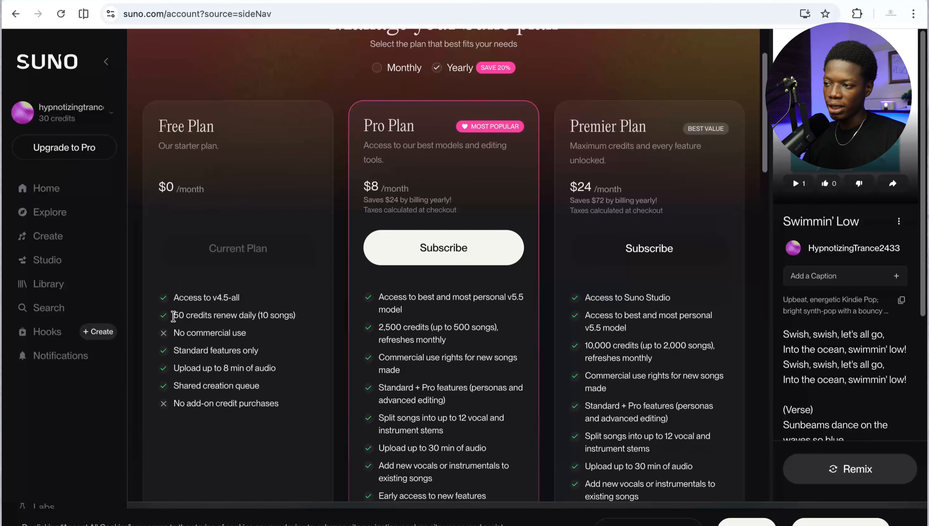
{"action": "left_click_drag", "start_coordinate": [173, 316], "coordinate": [245, 316]}
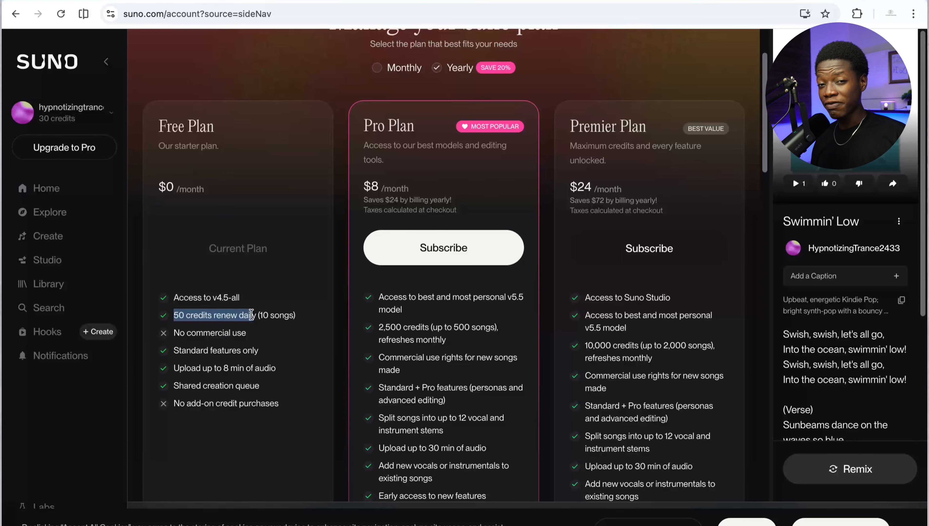
{"action": "left_click", "coordinate": [48, 237]}
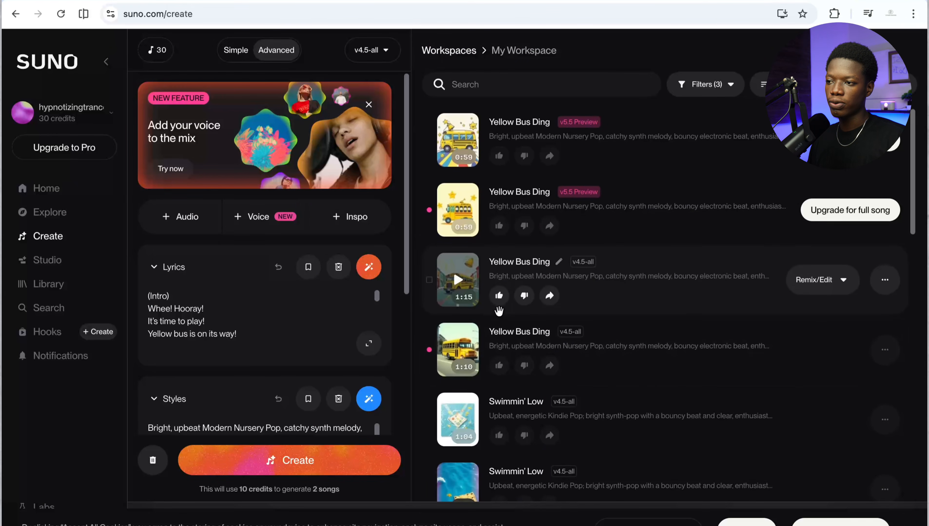
Play the 1:10 v4.5-all version of Yellow Bus Ding, lower the volume, and pause it
{"action": "scroll", "coordinate": [498, 261], "scroll_direction": "down", "scroll_amount": 2}
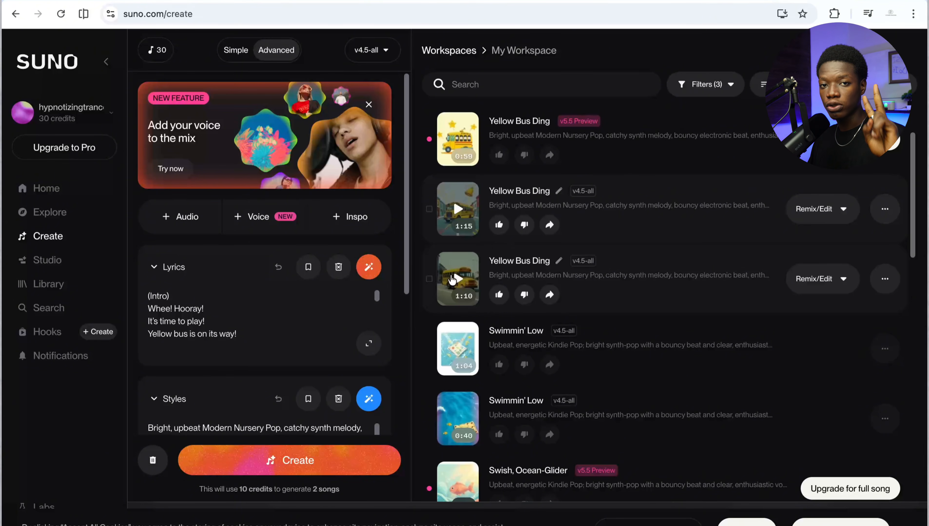
{"action": "left_click", "coordinate": [455, 281]}
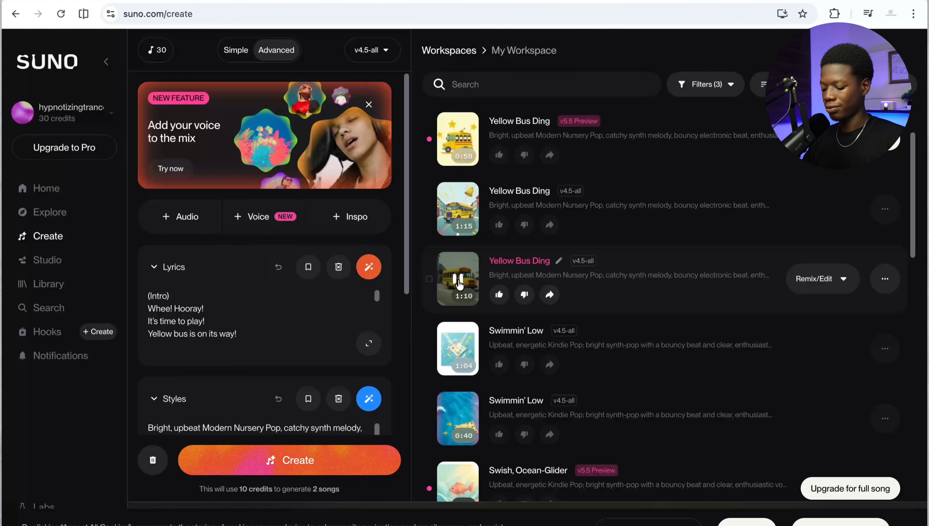
{"action": "key", "text": "XF86AudioLowerVolume"}
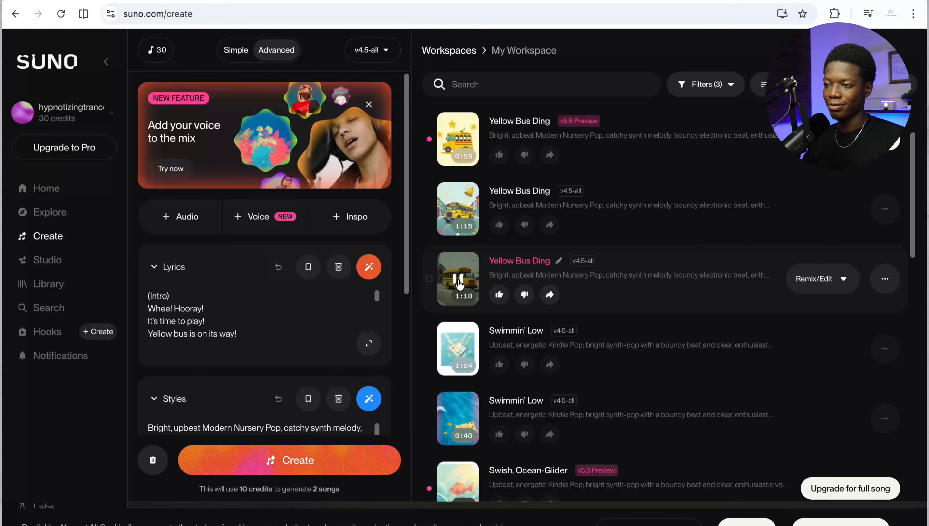
{"action": "left_click", "coordinate": [459, 284]}
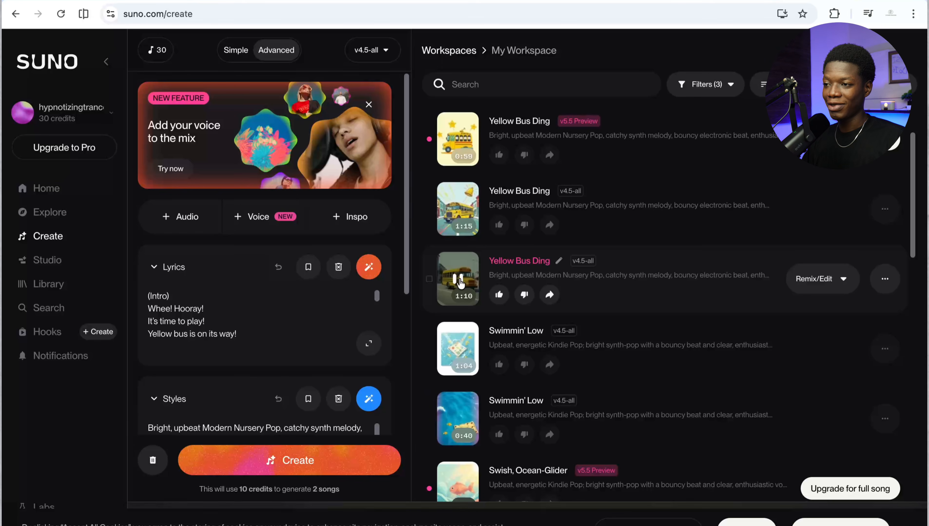
Play the 1:15 v4.5-all version of Yellow Bus Ding and pause it
{"action": "mouse_move", "coordinate": [449, 203]}
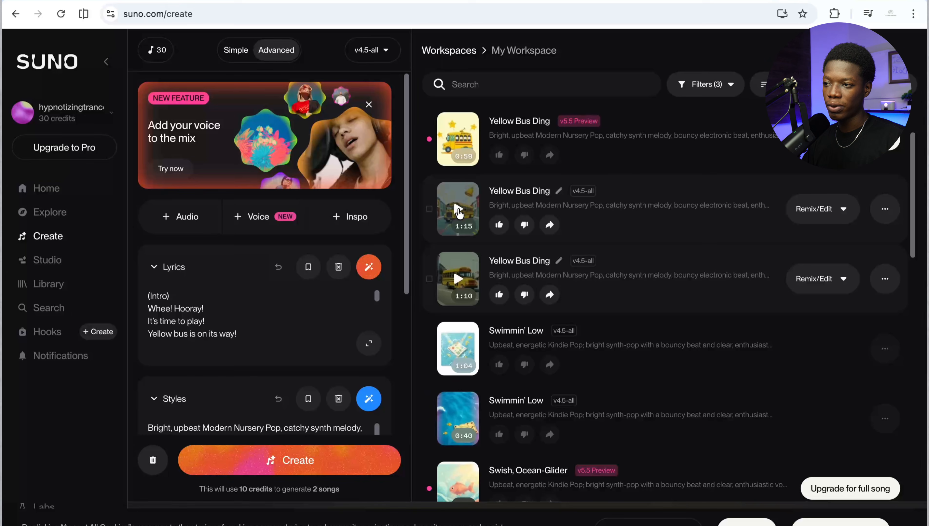
{"action": "left_click", "coordinate": [458, 210]}
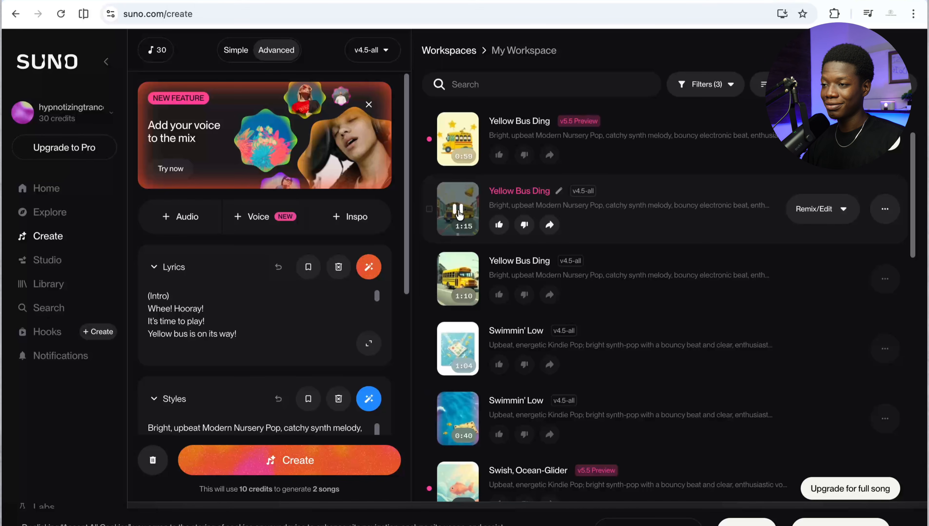
{"action": "left_click", "coordinate": [458, 211]}
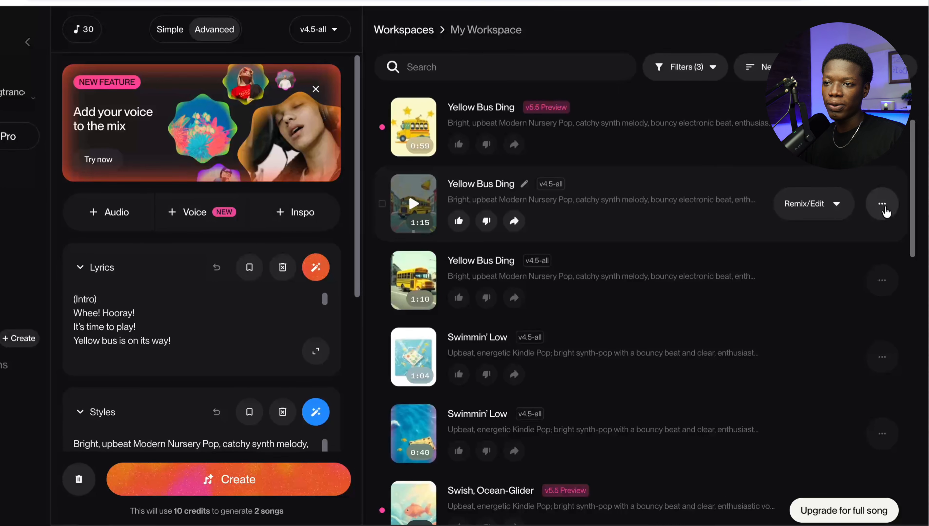
Download the 1:15 version of Yellow Bus Ding as MP3 audio, continuing without upgrading for commercial rights
{"action": "left_click", "coordinate": [883, 204]}
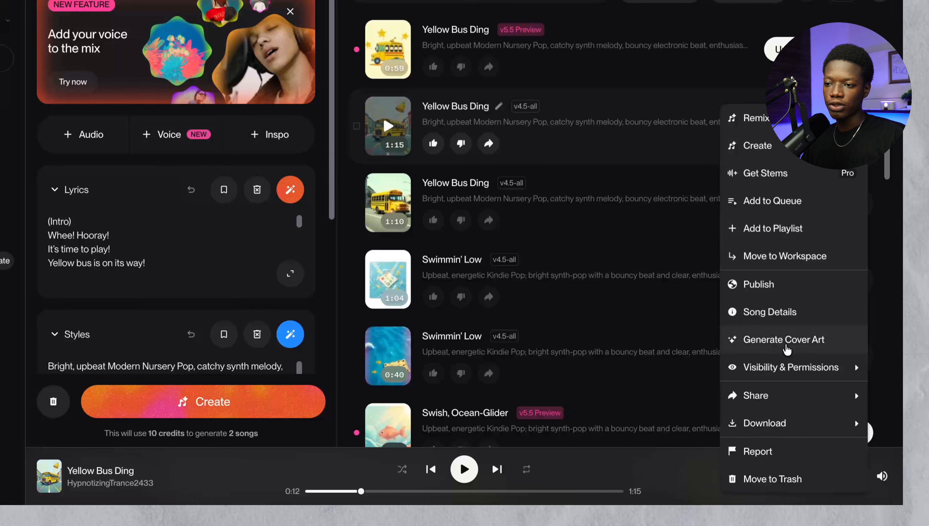
{"action": "mouse_move", "coordinate": [810, 510]}
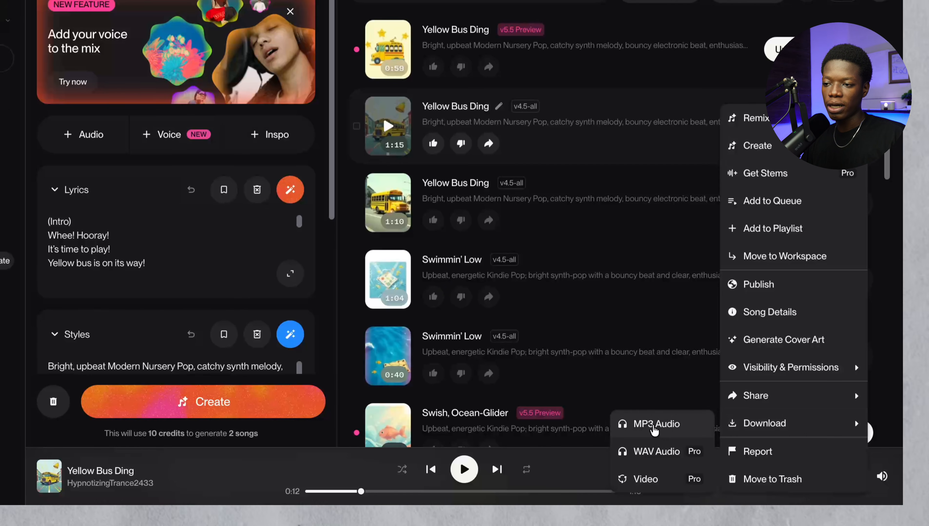
{"action": "left_click", "coordinate": [654, 425]}
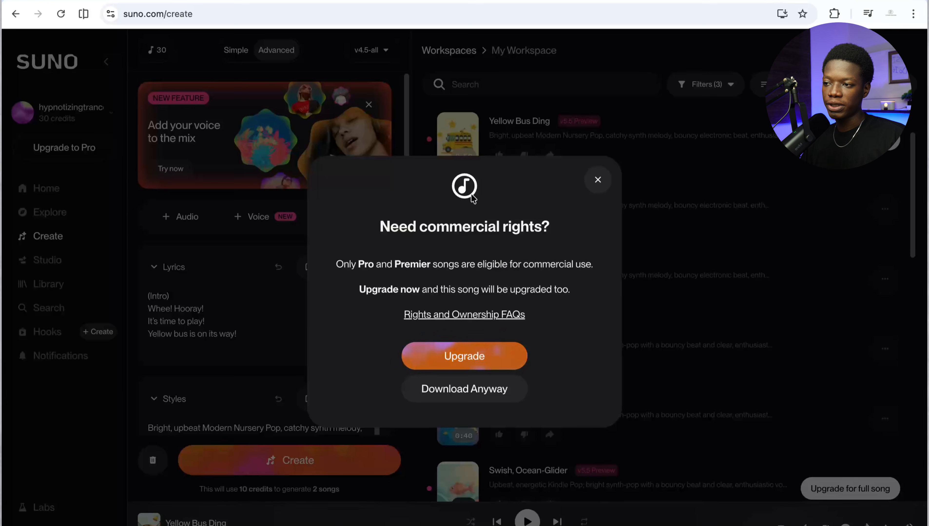
{"action": "left_click", "coordinate": [470, 403]}
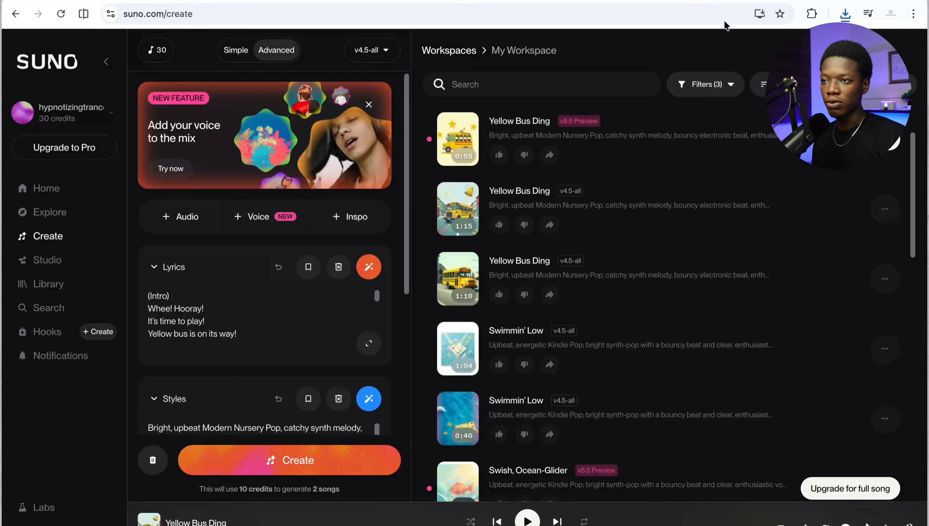
Switch to Gemini and submit the prepared request for image prompts with an animation prompt for every line of the lyrics
{"action": "left_click", "coordinate": [730, 1]}
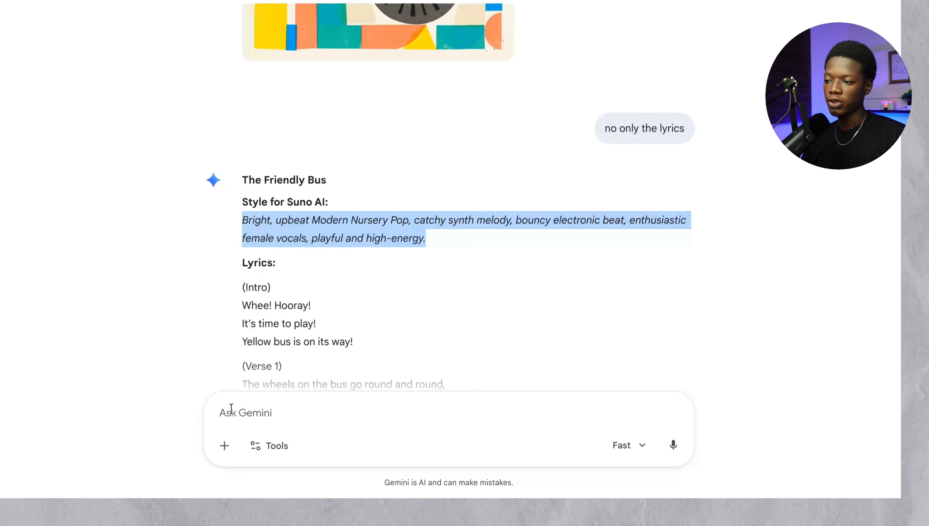
{"action": "left_click", "coordinate": [228, 413]}
{"action": "right_click", "coordinate": [229, 413]}
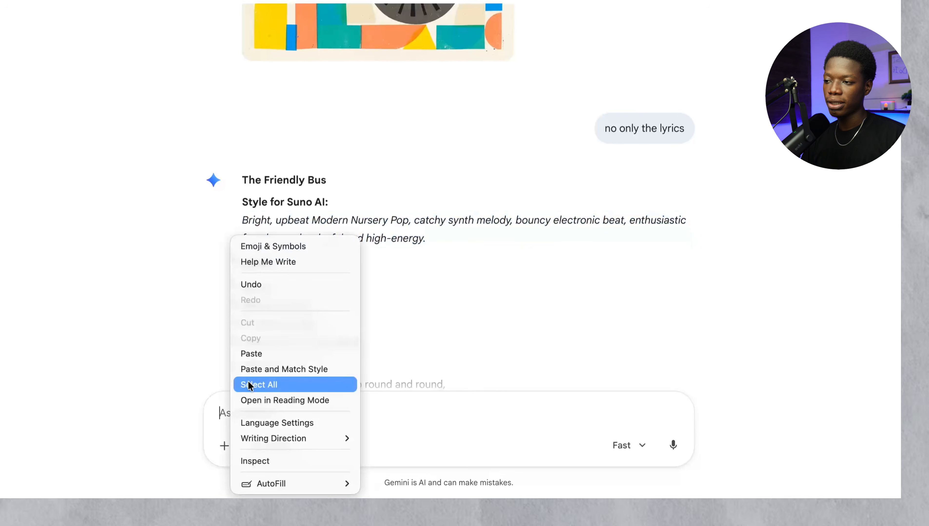
{"action": "left_click", "coordinate": [252, 357]}
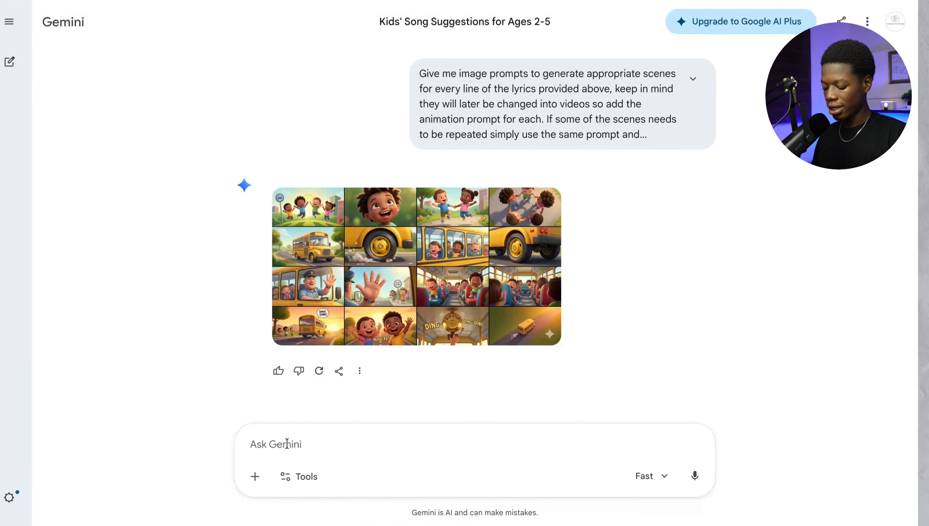
Send Gemini the follow-up message "no only the prompts"
{"action": "type", "text": "no only the prompts"}
{"action": "left_click_drag", "start_coordinate": [234, 412], "coordinate": [331, 412]}
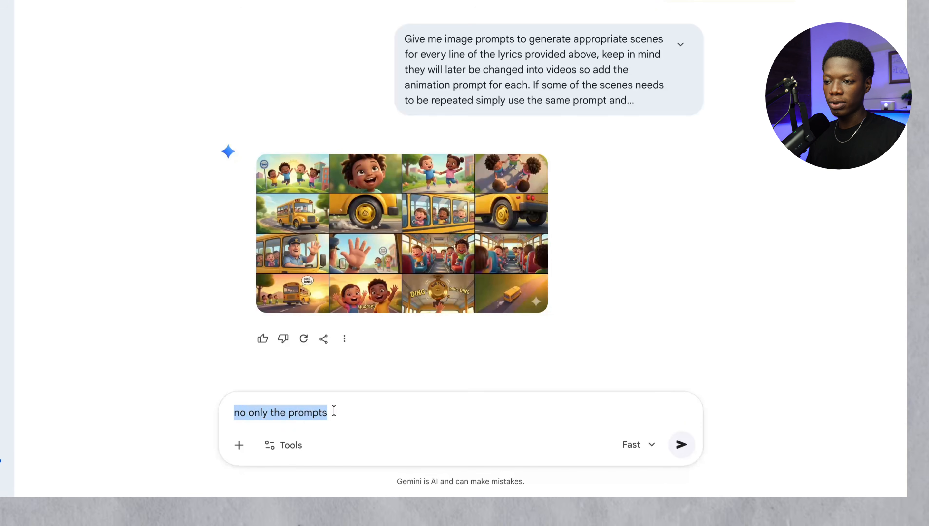
{"action": "left_click", "coordinate": [682, 446]}
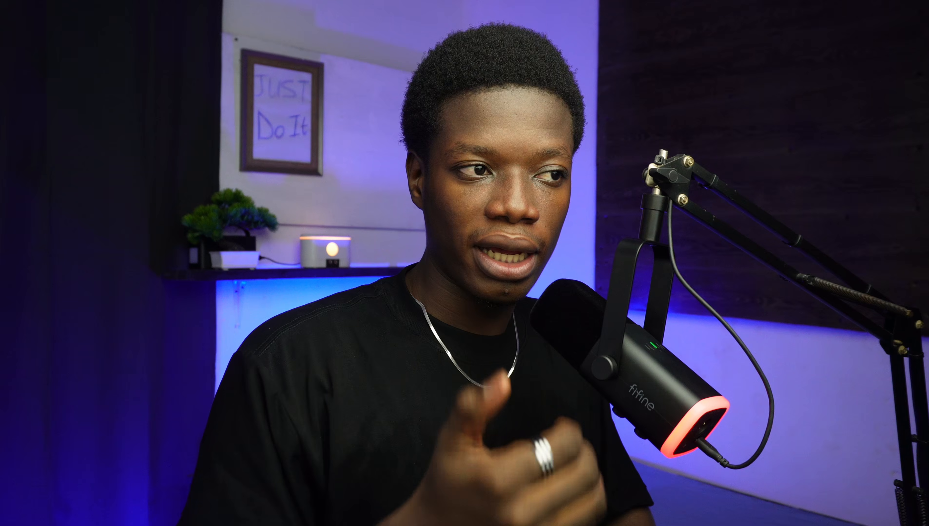
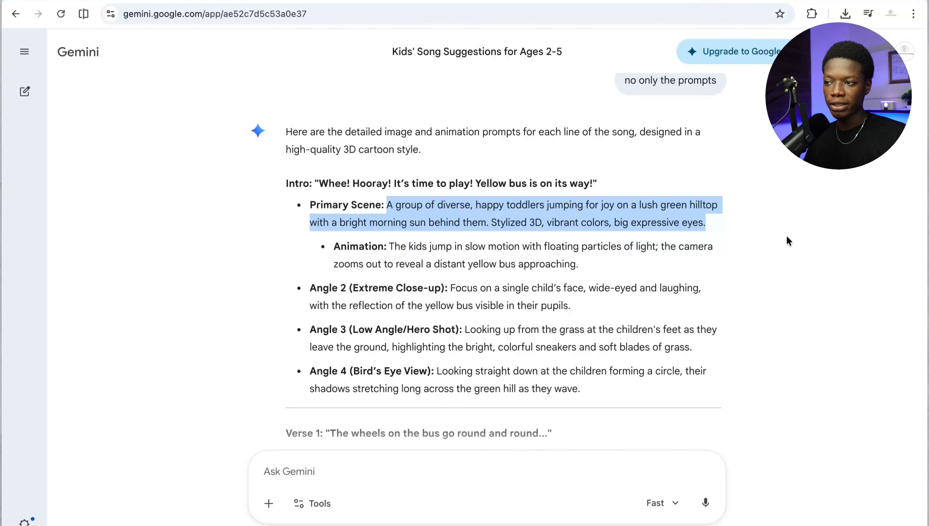
Review the intro's animation prompt and its Angle 2, 3 and 4 image prompts
{"action": "left_click", "coordinate": [389, 243]}
{"action": "left_click_drag", "start_coordinate": [438, 253], "coordinate": [622, 271]}
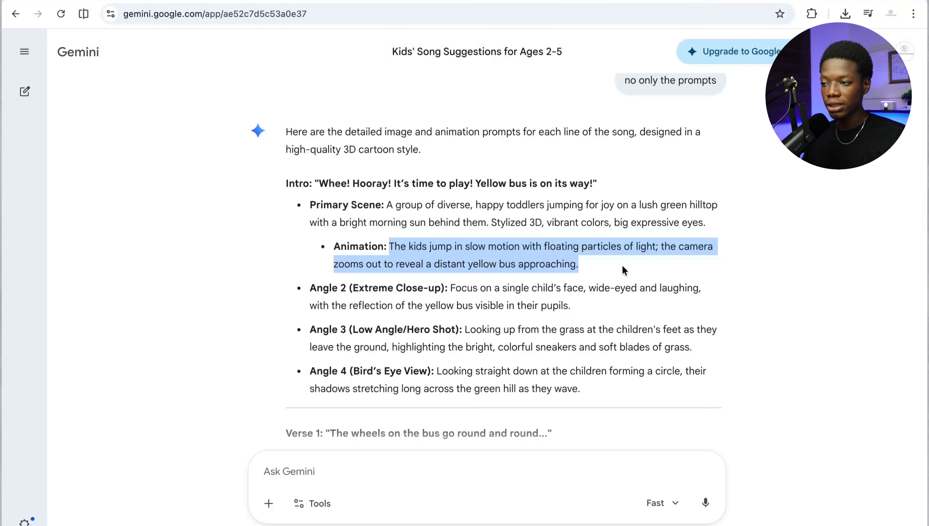
{"action": "left_click_drag", "start_coordinate": [309, 288], "coordinate": [557, 388]}
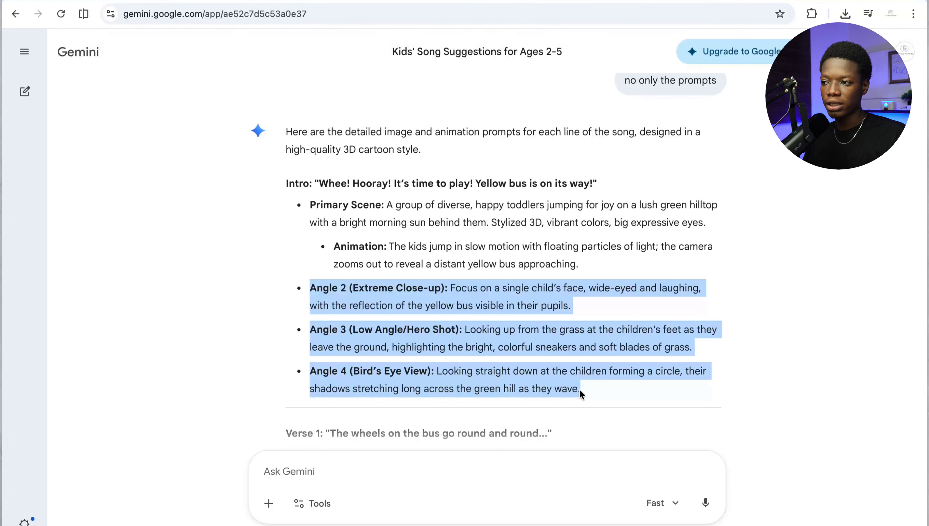
{"action": "left_click", "coordinate": [352, 287]}
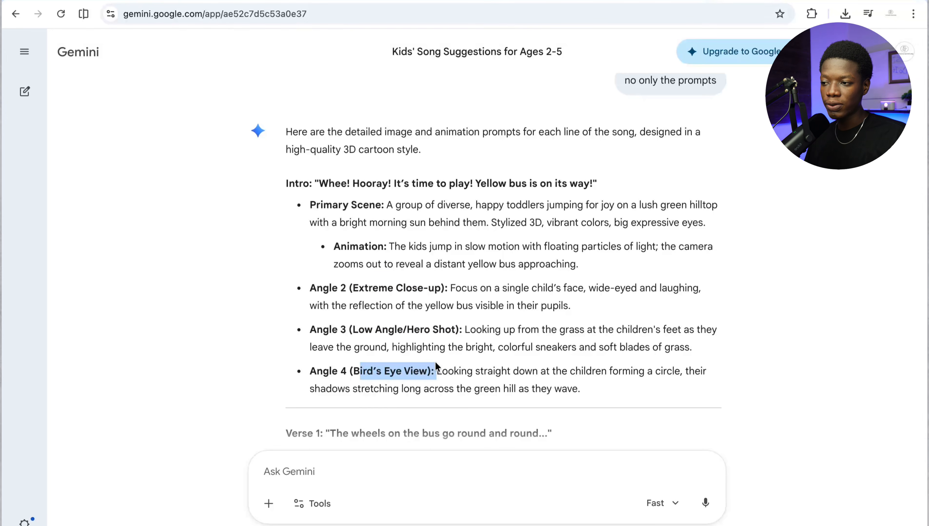
Read through Verse 1's primary scene, animation prompt and Angle 2 to 4 prompts
{"action": "scroll", "coordinate": [346, 339], "scroll_direction": "down", "scroll_amount": 4}
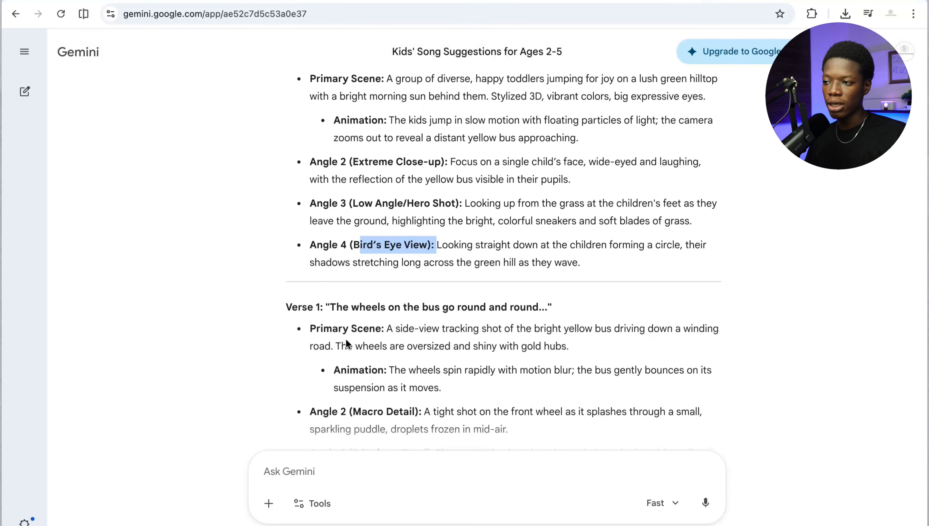
{"action": "left_click_drag", "start_coordinate": [326, 286], "coordinate": [552, 286]}
{"action": "left_click_drag", "start_coordinate": [385, 307], "coordinate": [475, 324]}
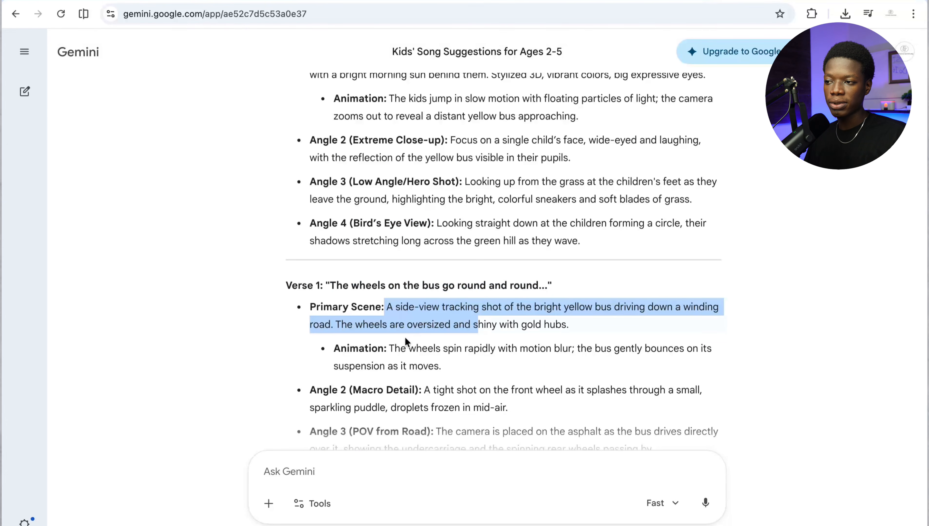
{"action": "left_click_drag", "start_coordinate": [388, 346], "coordinate": [471, 368]}
{"action": "scroll", "coordinate": [418, 359], "scroll_direction": "down", "scroll_amount": 3}
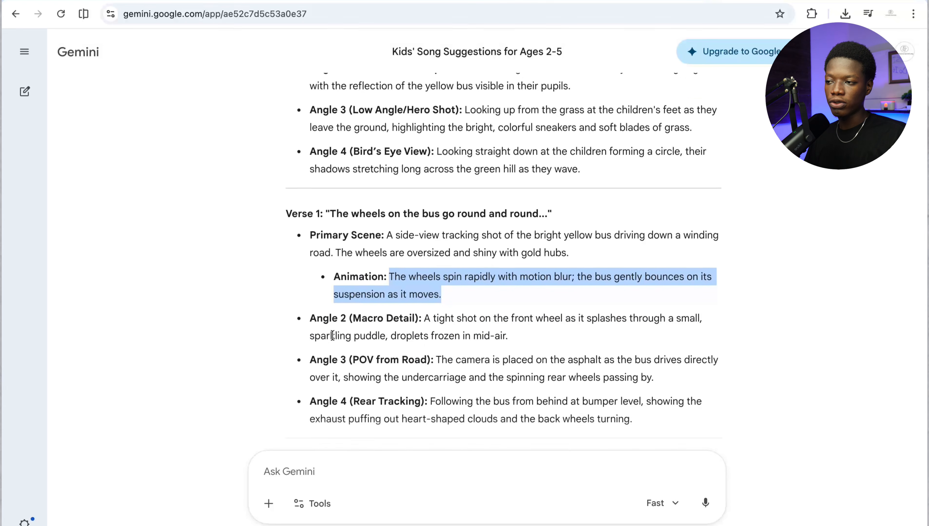
{"action": "left_click_drag", "start_coordinate": [312, 284], "coordinate": [571, 385]}
{"action": "scroll", "coordinate": [454, 391], "scroll_direction": "down", "scroll_amount": 3}
Compare the Verse 1 scene prompts with the Verse 2 prompts about the friendly driver
{"action": "scroll", "coordinate": [446, 388], "scroll_direction": "down", "scroll_amount": 5}
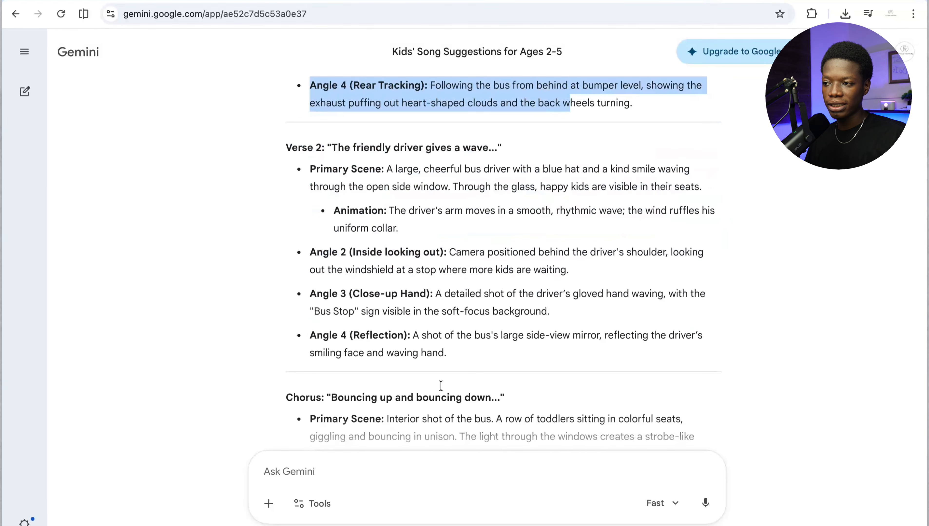
{"action": "scroll", "coordinate": [441, 385], "scroll_direction": "up", "scroll_amount": 4}
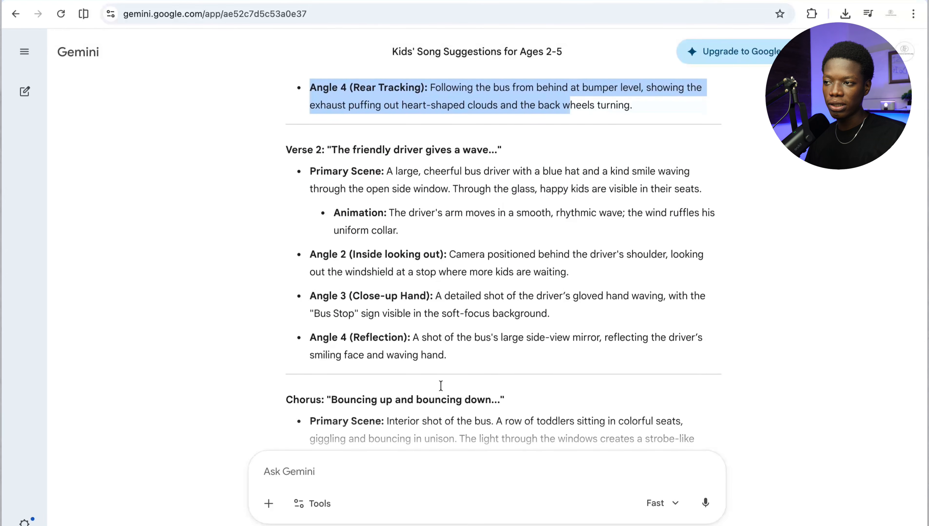
{"action": "scroll", "coordinate": [393, 307], "scroll_direction": "up", "scroll_amount": 5}
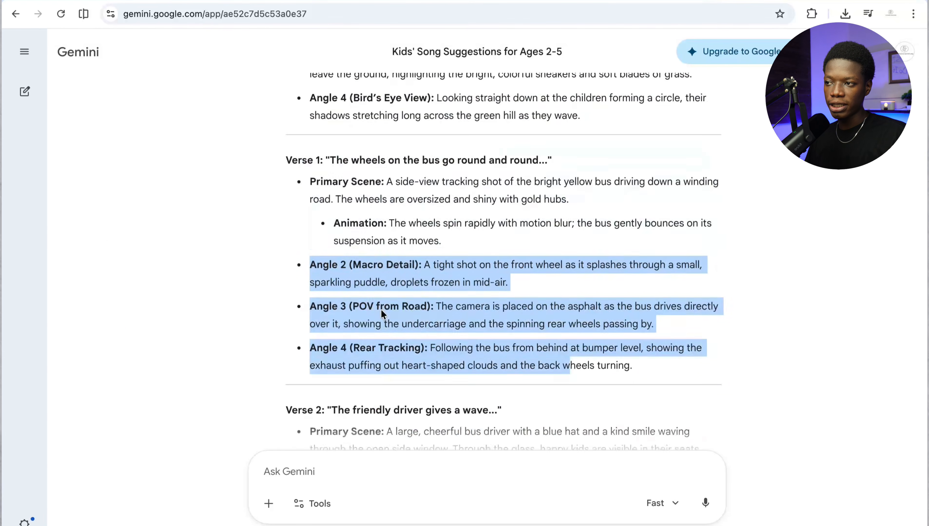
{"action": "scroll", "coordinate": [405, 258], "scroll_direction": "down", "scroll_amount": 6}
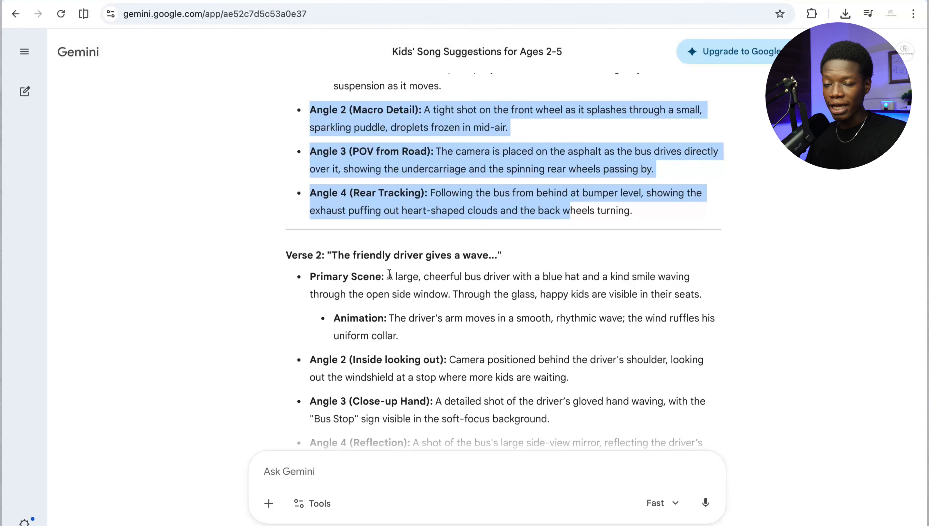
{"action": "scroll", "coordinate": [389, 275], "scroll_direction": "up", "scroll_amount": 1}
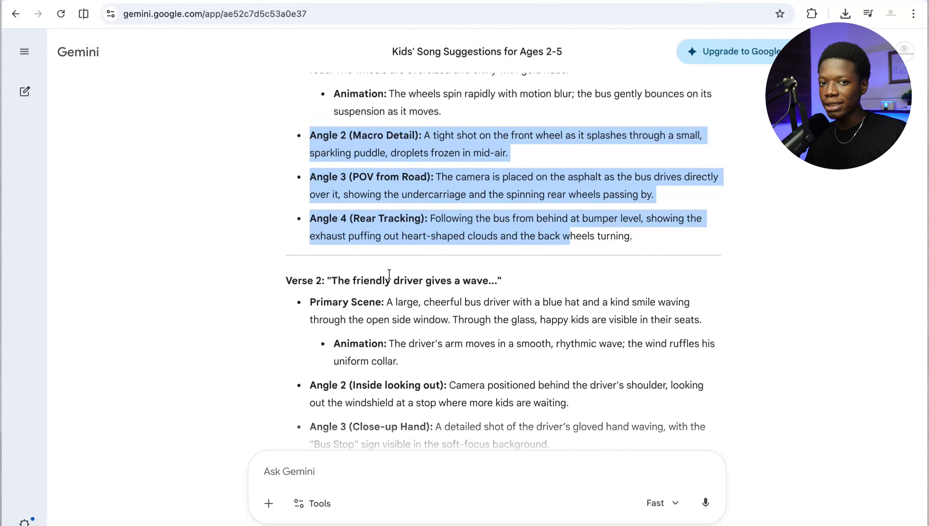
{"action": "scroll", "coordinate": [439, 266], "scroll_direction": "up", "scroll_amount": 4}
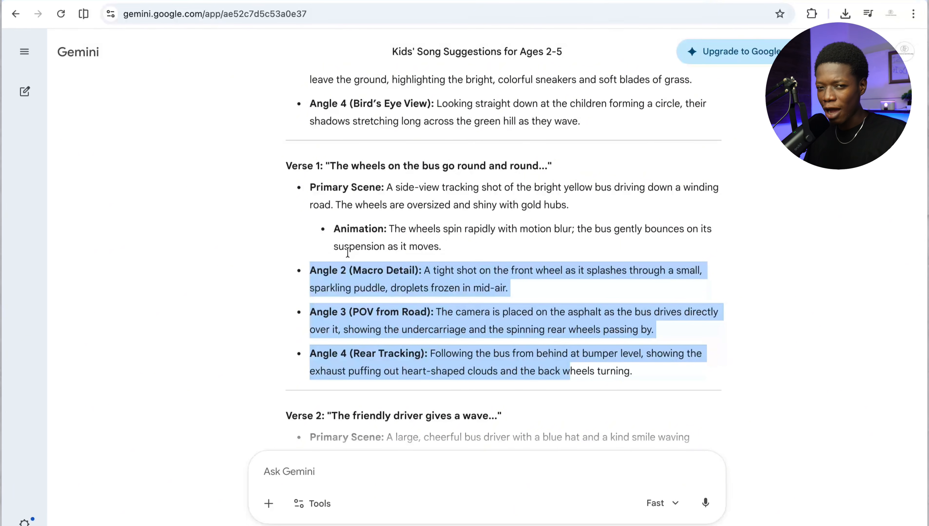
{"action": "scroll", "coordinate": [348, 253], "scroll_direction": "down", "scroll_amount": 8}
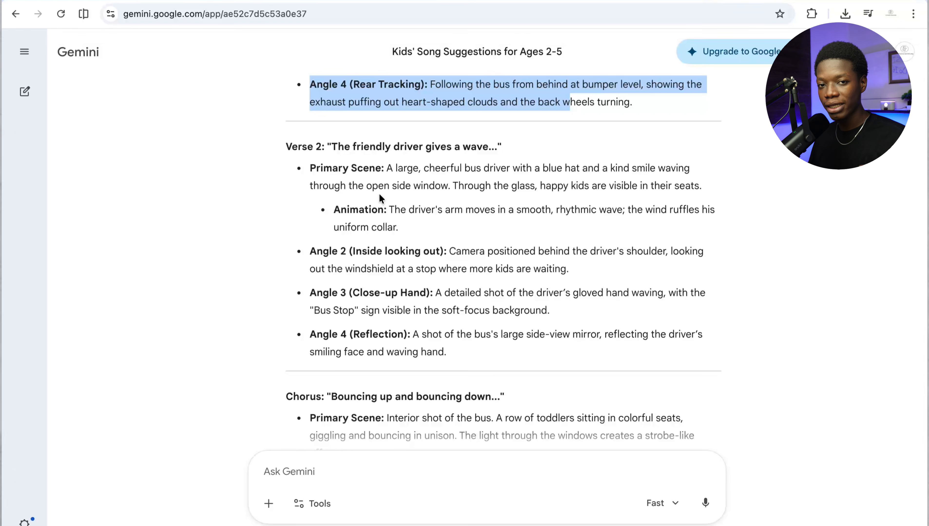
Copy the intro's primary scene prompt, from "A group of diverse, happy toddlers" through "big expressive eyes"
{"action": "scroll", "coordinate": [379, 196], "scroll_direction": "up", "scroll_amount": 11}
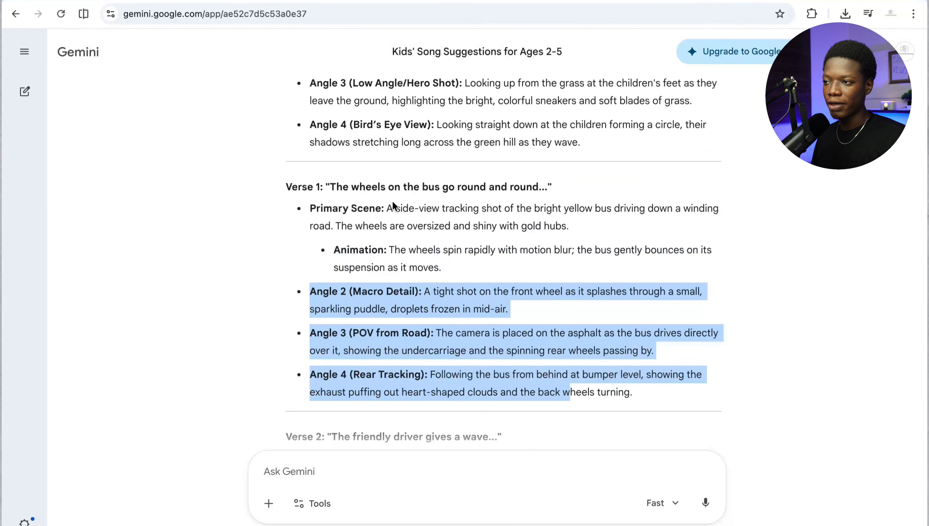
{"action": "scroll", "coordinate": [392, 203], "scroll_direction": "up", "scroll_amount": 5}
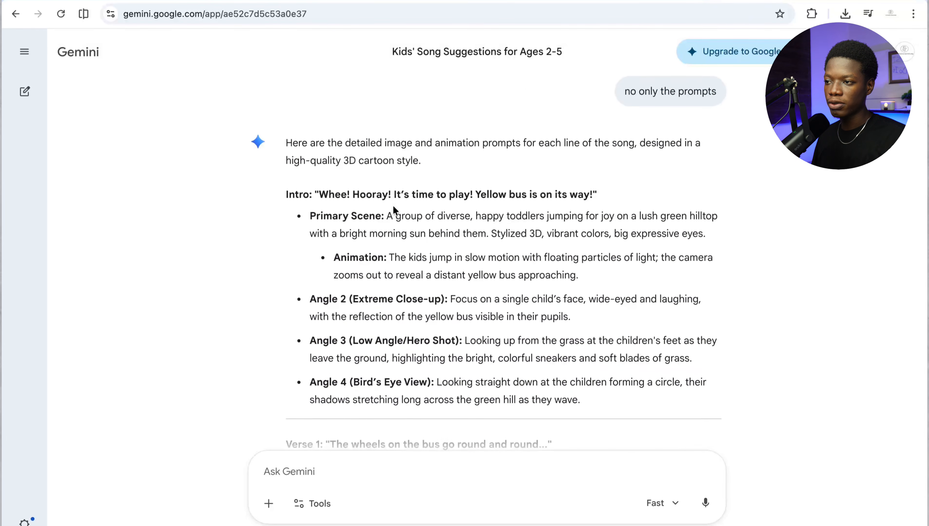
{"action": "left_click_drag", "start_coordinate": [389, 216], "coordinate": [708, 236]}
{"action": "key", "text": "ctrl+c"}
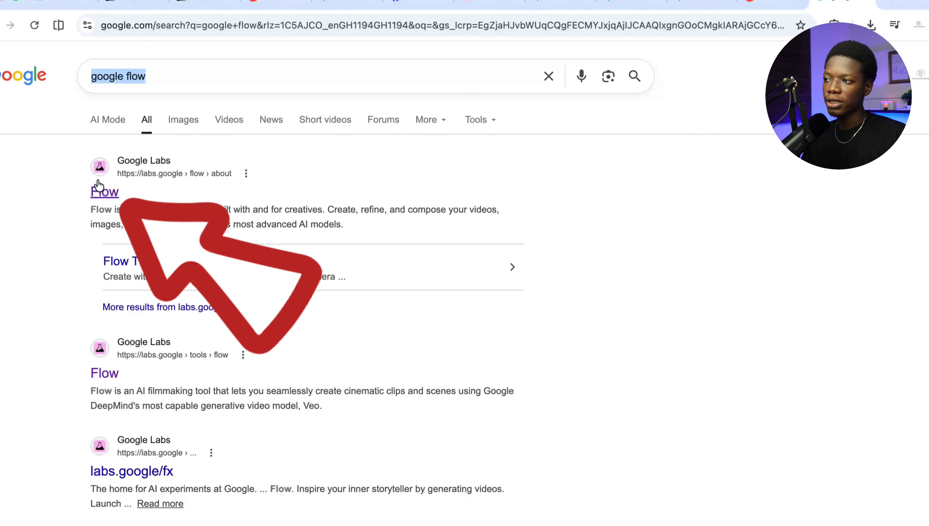
Switch to the "google flow" search results, open the Flow site and enter its creation workspace
{"action": "left_click", "coordinate": [97, 184]}
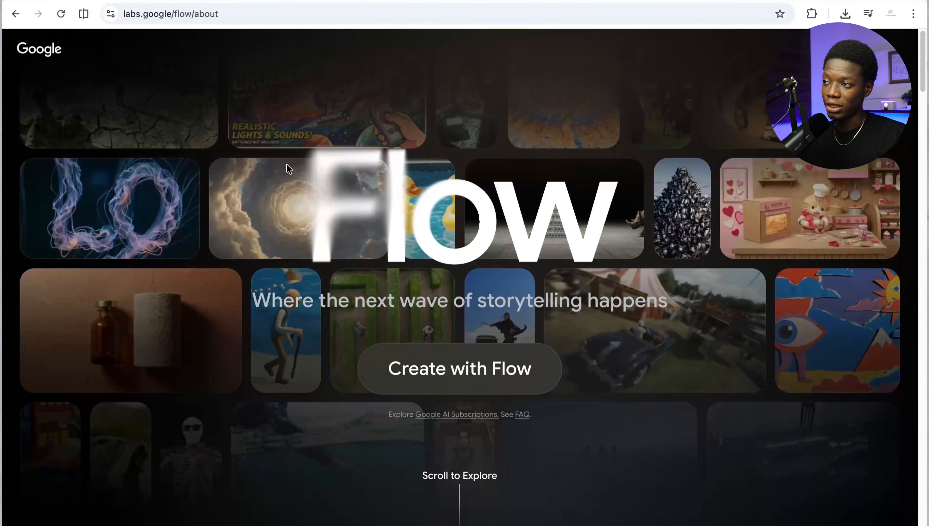
{"action": "left_click", "coordinate": [427, 366]}
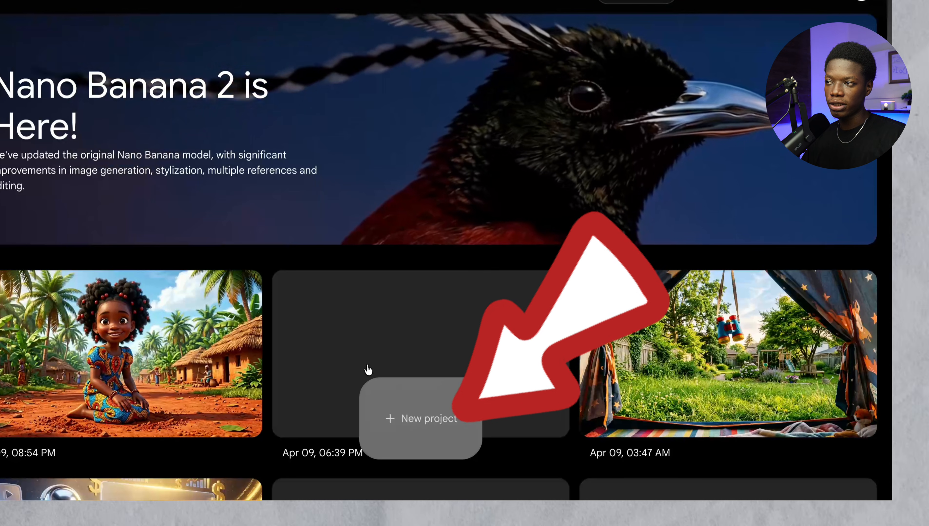
Open the Apr 09, 03:47 AM project in Flow and look through its generated scene images
{"action": "left_click", "coordinate": [414, 409]}
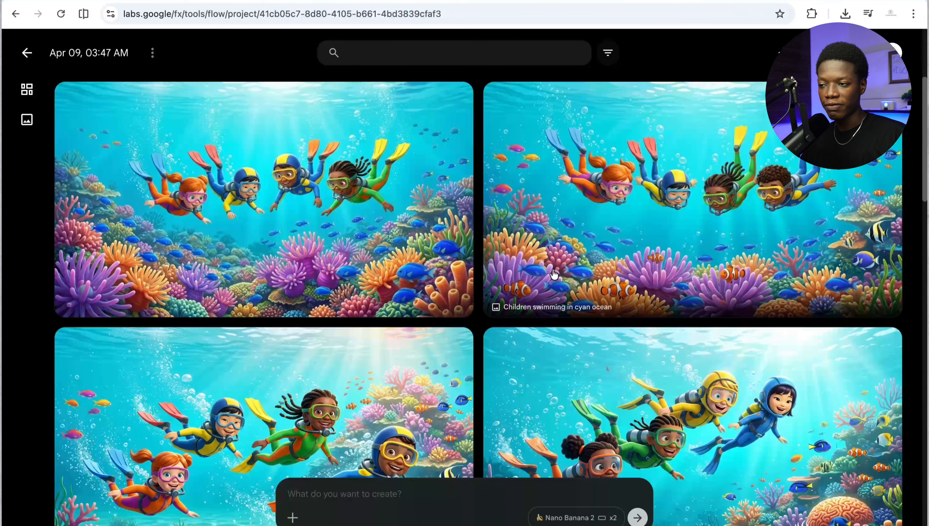
{"action": "scroll", "coordinate": [554, 275], "scroll_direction": "down", "scroll_amount": 15}
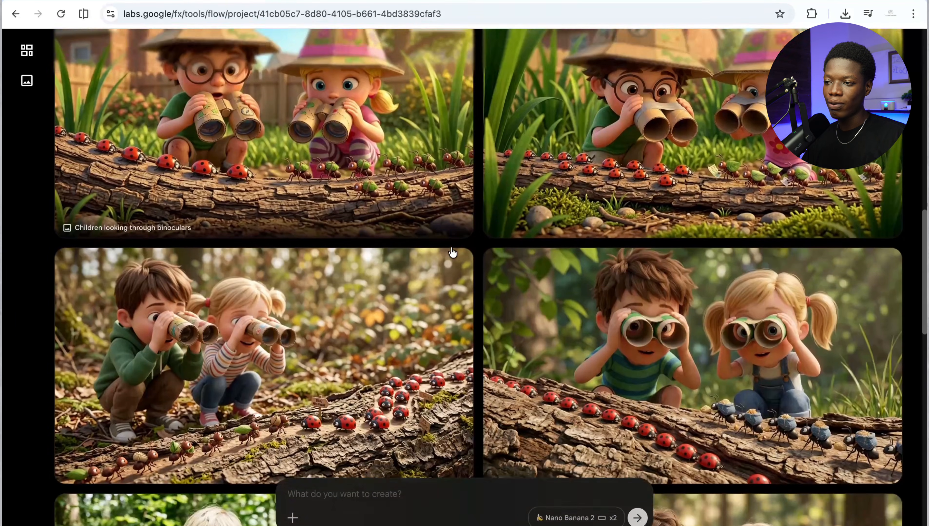
{"action": "scroll", "coordinate": [452, 253], "scroll_direction": "down", "scroll_amount": 15}
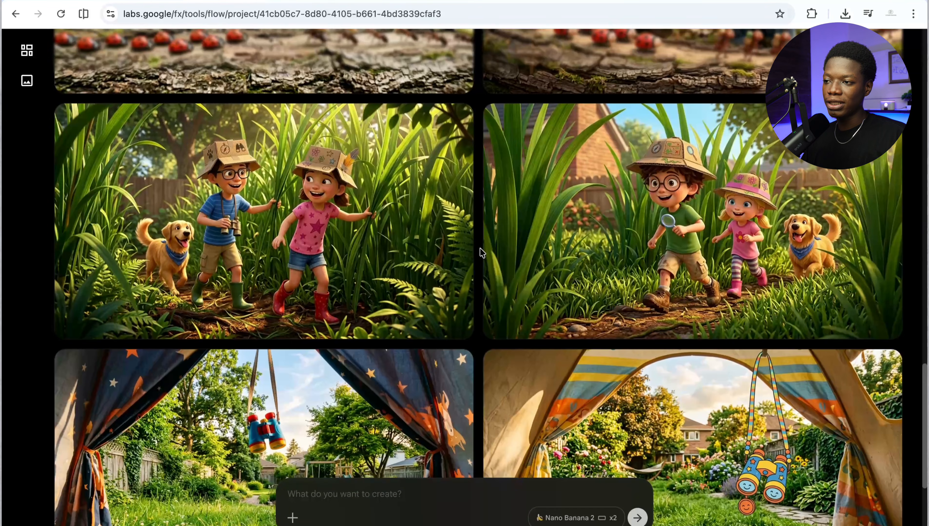
{"action": "scroll", "coordinate": [481, 253], "scroll_direction": "down", "scroll_amount": 2}
{"action": "scroll", "coordinate": [480, 253], "scroll_direction": "up", "scroll_amount": 20}
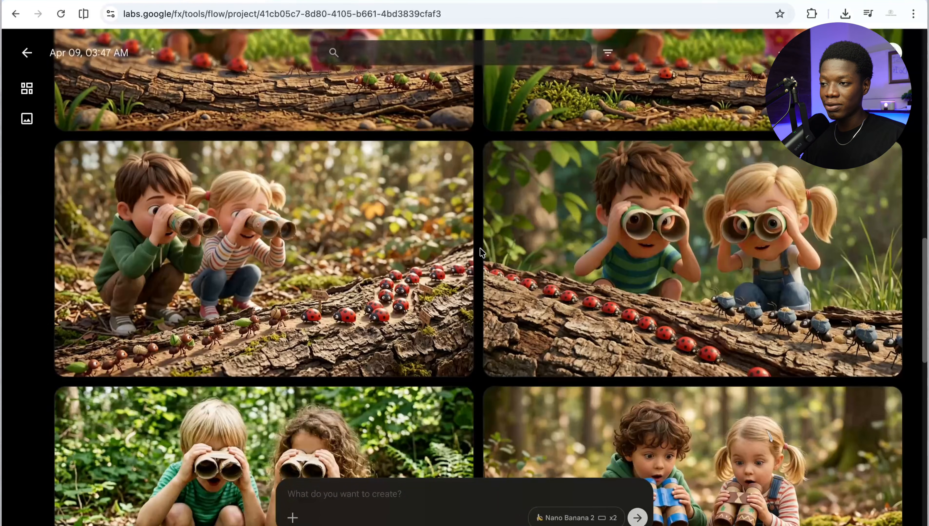
Paste the copied toddlers-on-hilltop prompt and generate two 16:9 images with Nano Banana 2
{"action": "scroll", "coordinate": [480, 253], "scroll_direction": "up", "scroll_amount": 4}
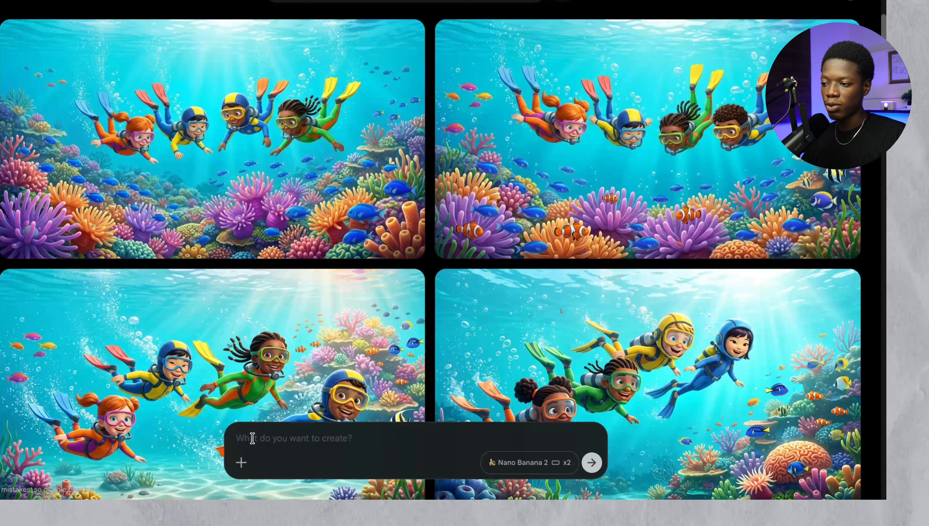
{"action": "right_click", "coordinate": [252, 439]}
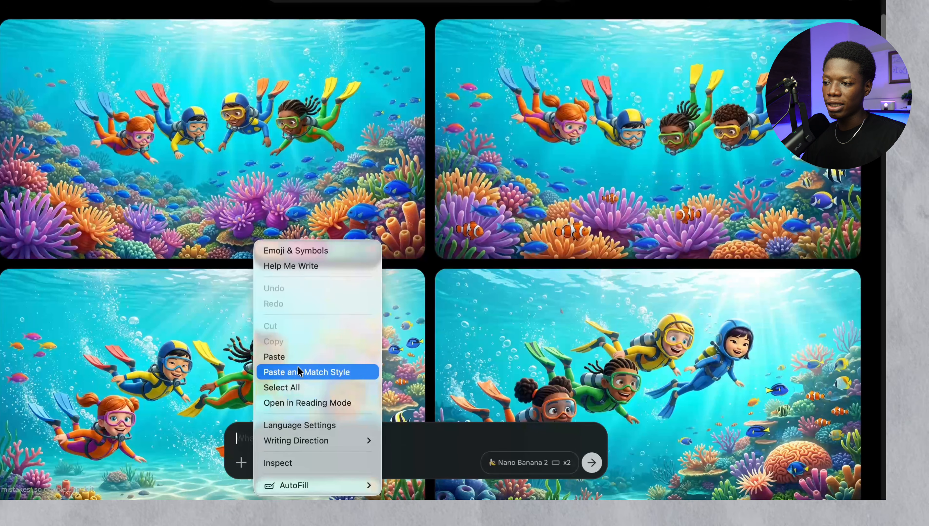
{"action": "left_click", "coordinate": [296, 357]}
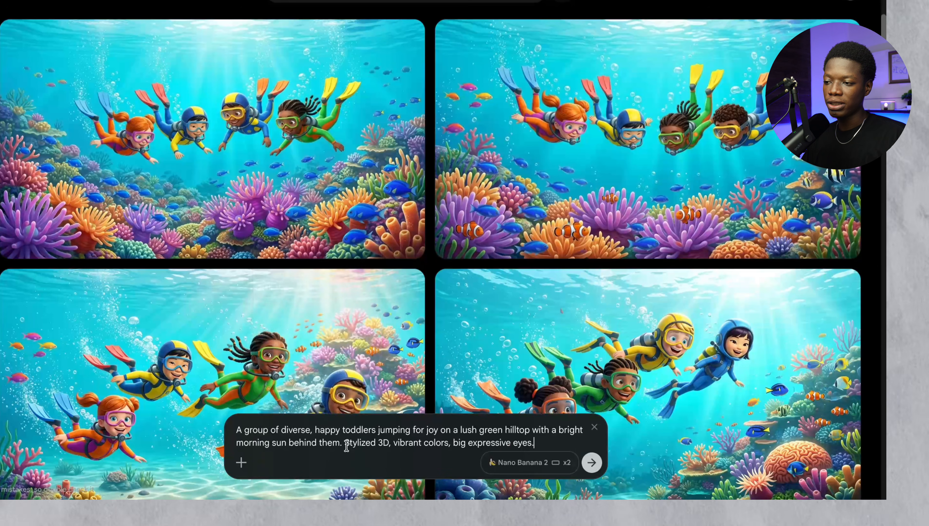
{"action": "left_click", "coordinate": [542, 462]}
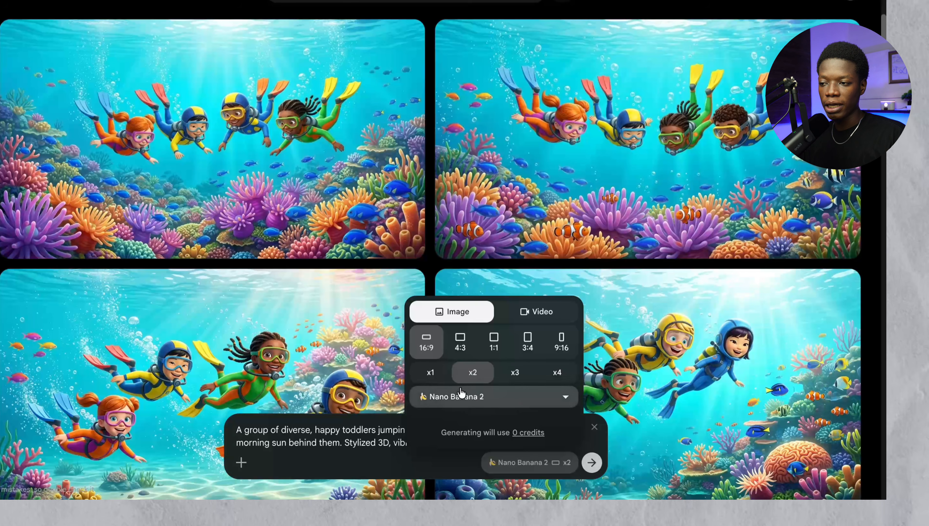
{"action": "left_click", "coordinate": [466, 465]}
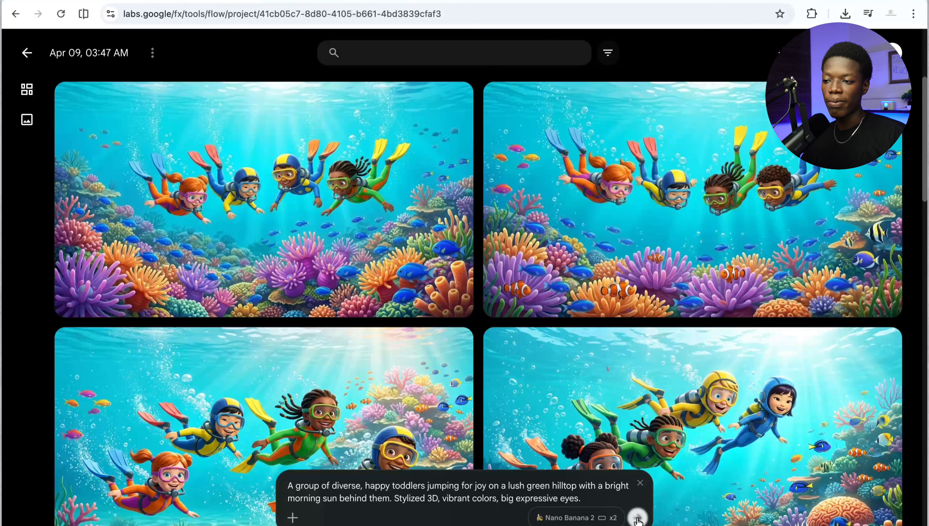
{"action": "left_click", "coordinate": [591, 463]}
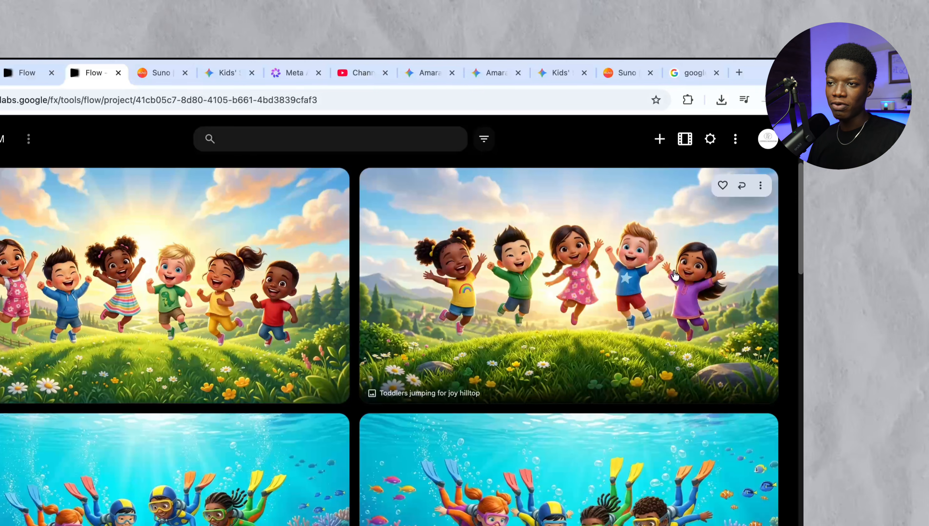
Download the hilltop image with five jumping toddlers at the 1K original size
{"action": "left_click", "coordinate": [761, 188]}
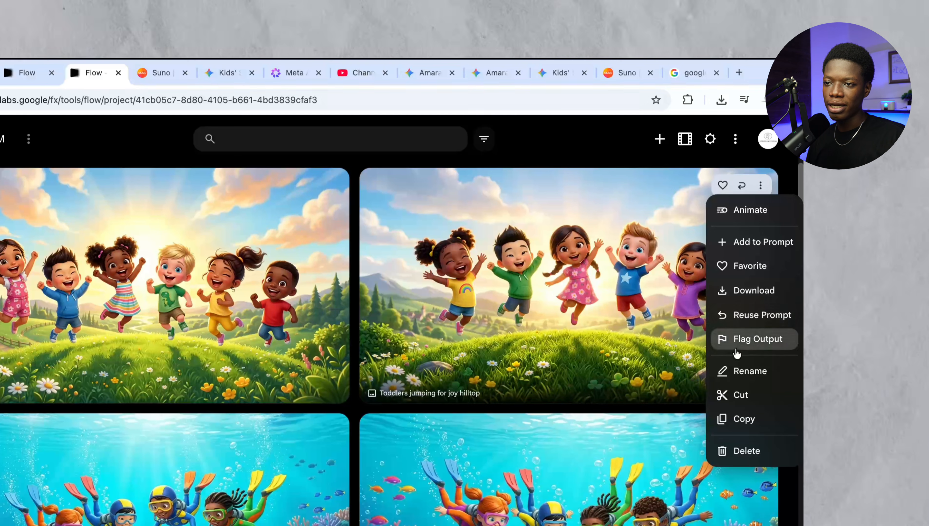
{"action": "mouse_move", "coordinate": [745, 292]}
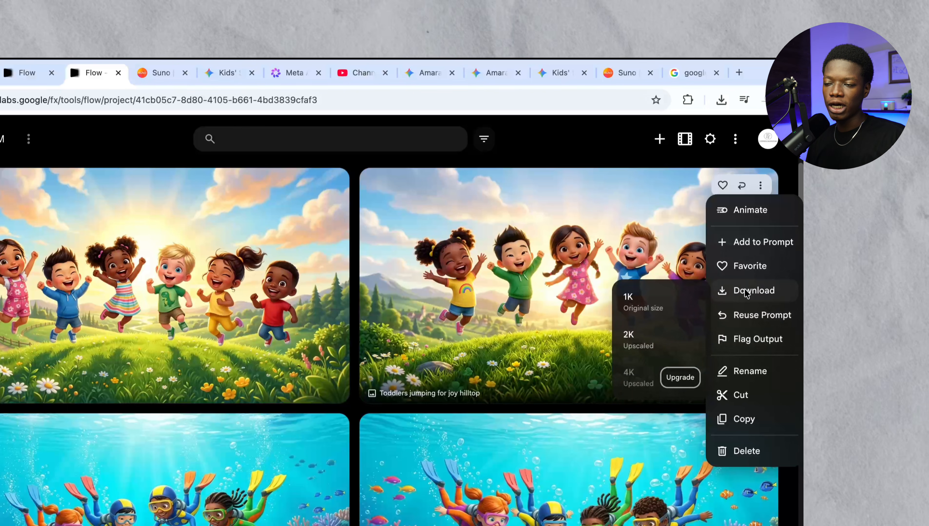
{"action": "left_click", "coordinate": [654, 304]}
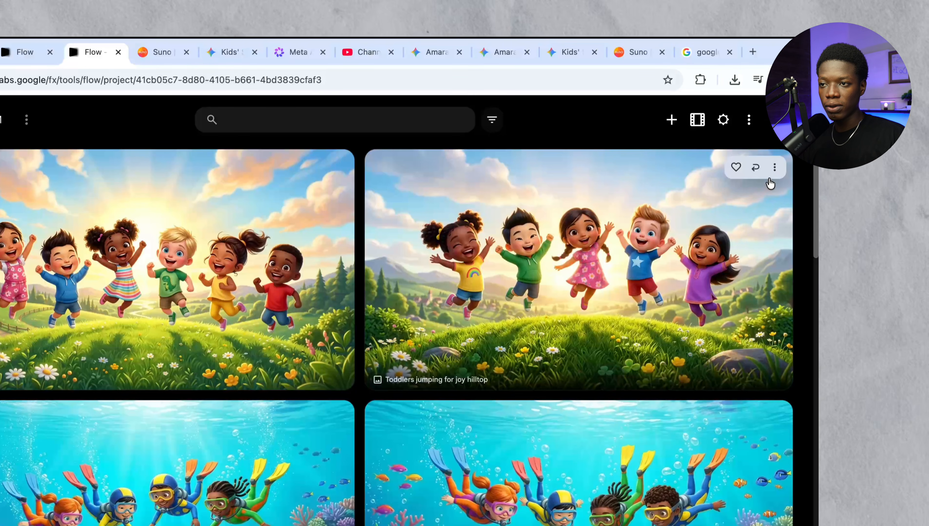
Add the hilltop image with five jumping toddlers to the prompt as a reference
{"action": "left_click", "coordinate": [774, 168]}
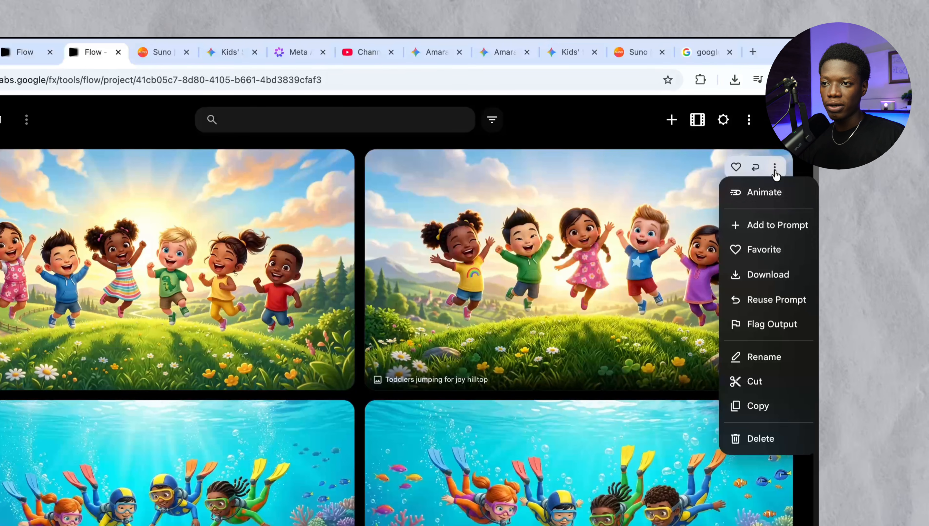
{"action": "left_click", "coordinate": [762, 231]}
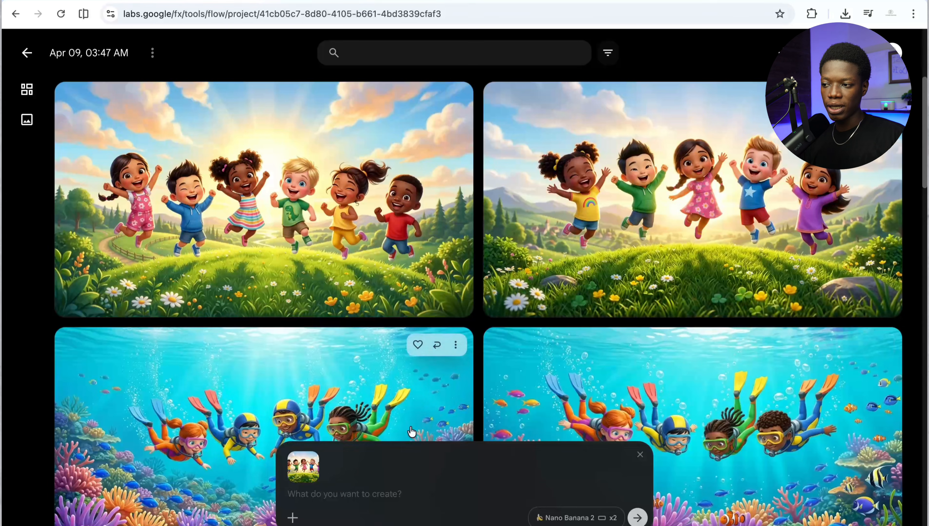
{"action": "mouse_move", "coordinate": [297, 473]}
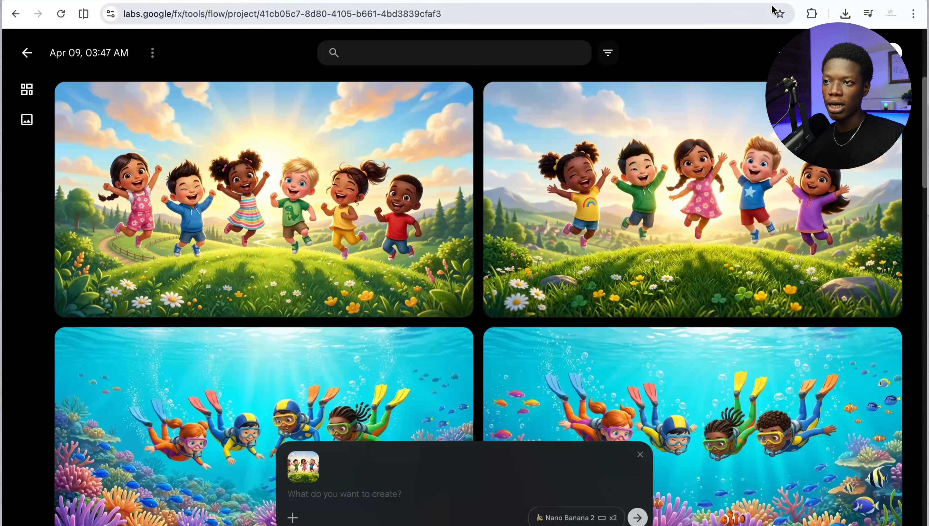
Switch to the Gemini chat and copy Verse 1's primary scene prompt, from "A side-view tracking shot" through "gold hubs"
{"action": "left_click", "coordinate": [676, 0]}
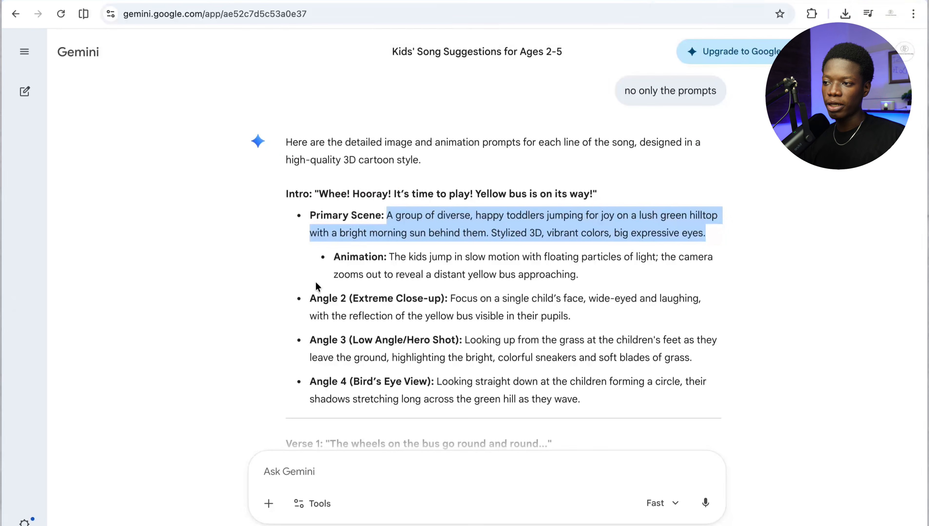
{"action": "scroll", "coordinate": [316, 285], "scroll_direction": "down", "scroll_amount": 5}
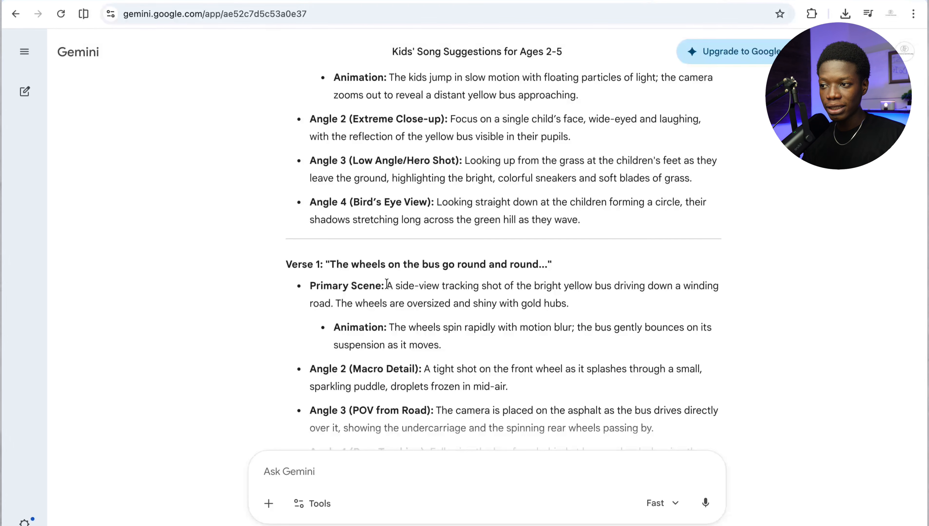
{"action": "left_click_drag", "start_coordinate": [386, 285], "coordinate": [569, 303]}
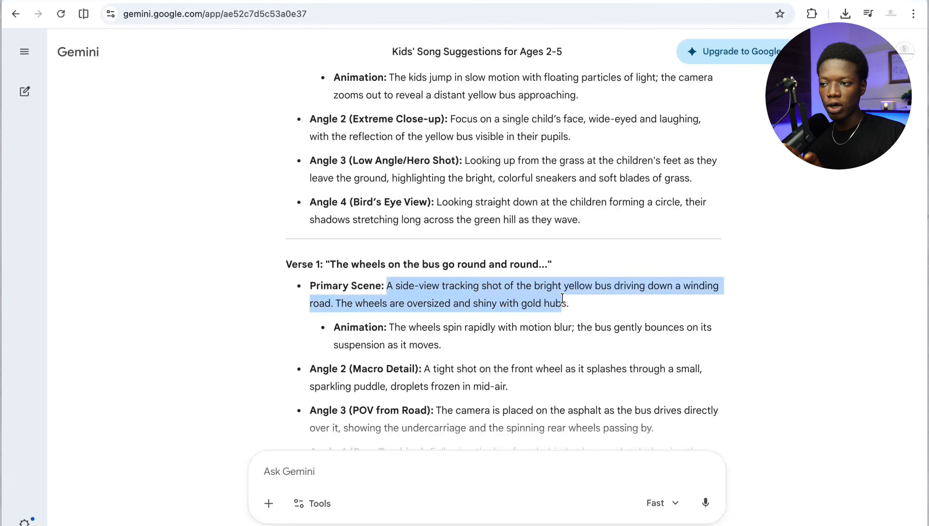
{"action": "right_click", "coordinate": [497, 297]}
{"action": "left_click", "coordinate": [539, 331]}
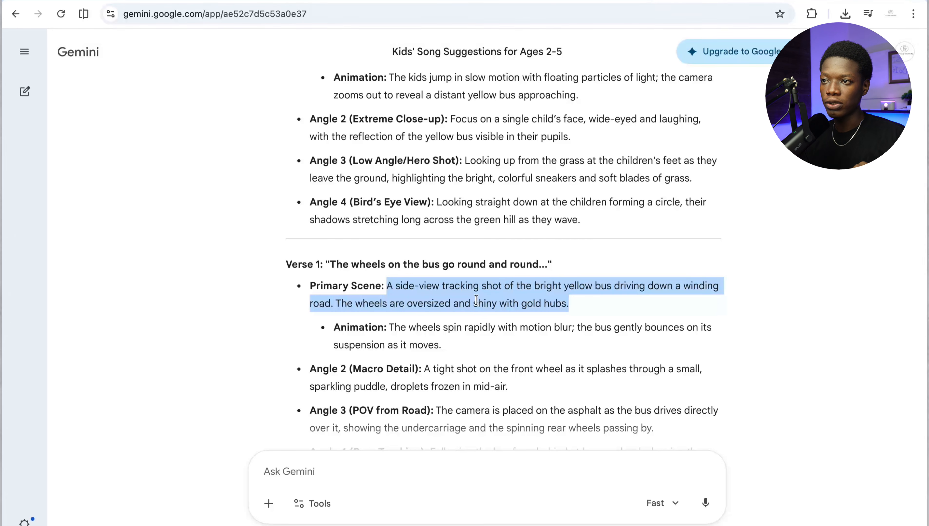
Return to the Flow project and paste the yellow bus scene prompt alongside the toddlers reference image
{"action": "left_click", "coordinate": [213, 1]}
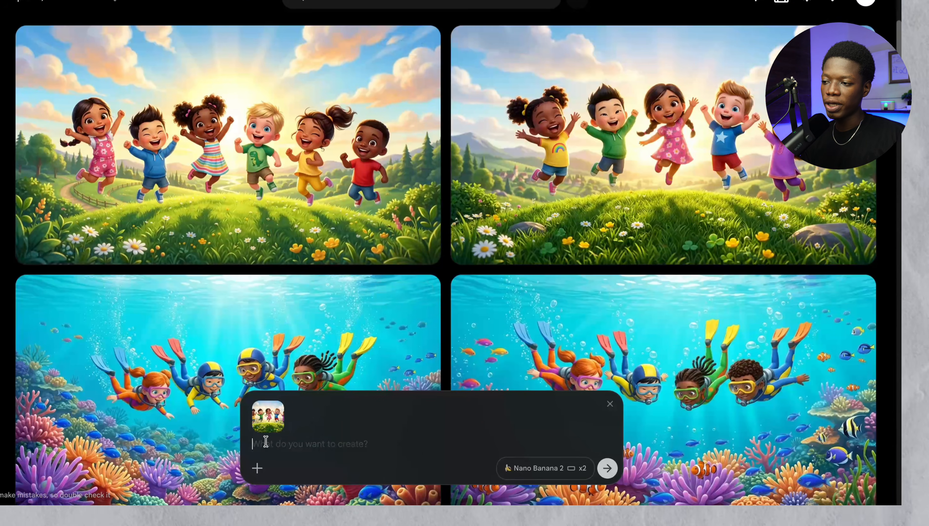
{"action": "right_click", "coordinate": [301, 494]}
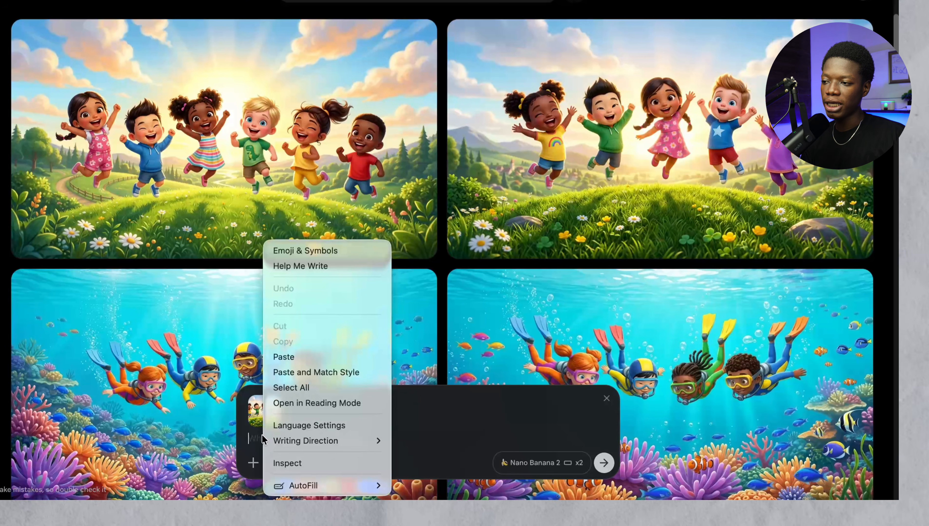
{"action": "left_click", "coordinate": [308, 357]}
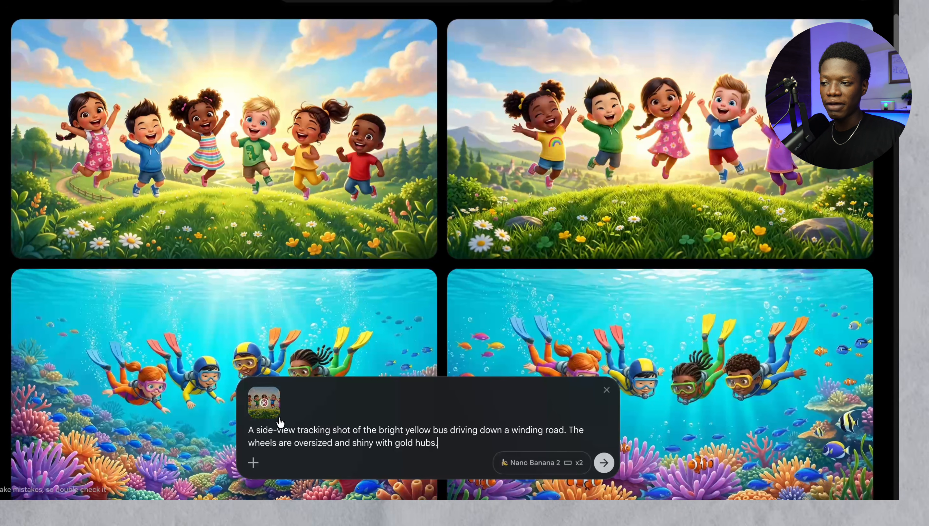
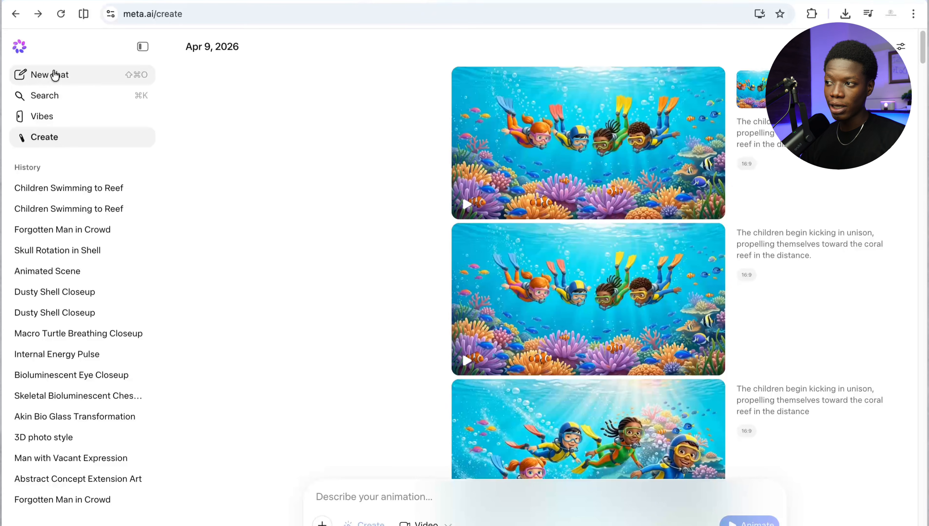
Open Meta AI's Create workspace and attach the downloaded Toddlers_jumping image from Downloads
{"action": "left_click", "coordinate": [15, 133]}
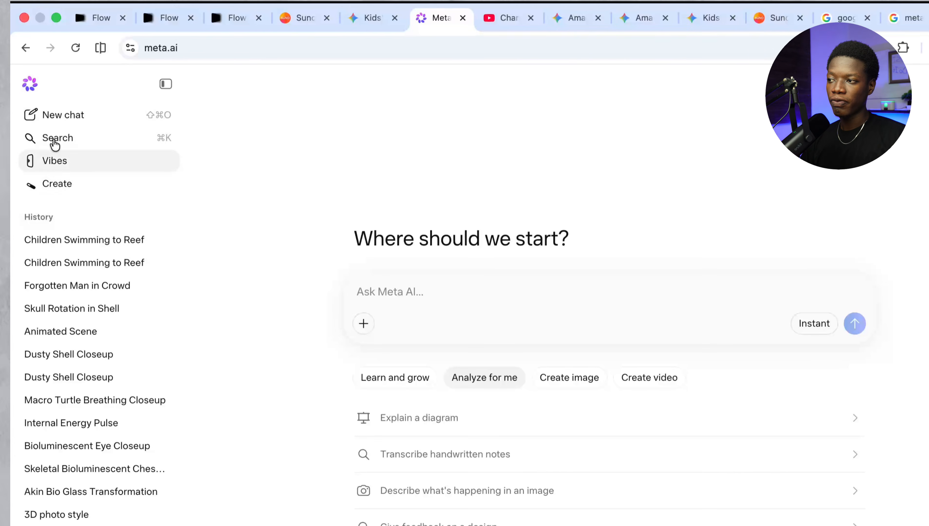
{"action": "left_click", "coordinate": [58, 184]}
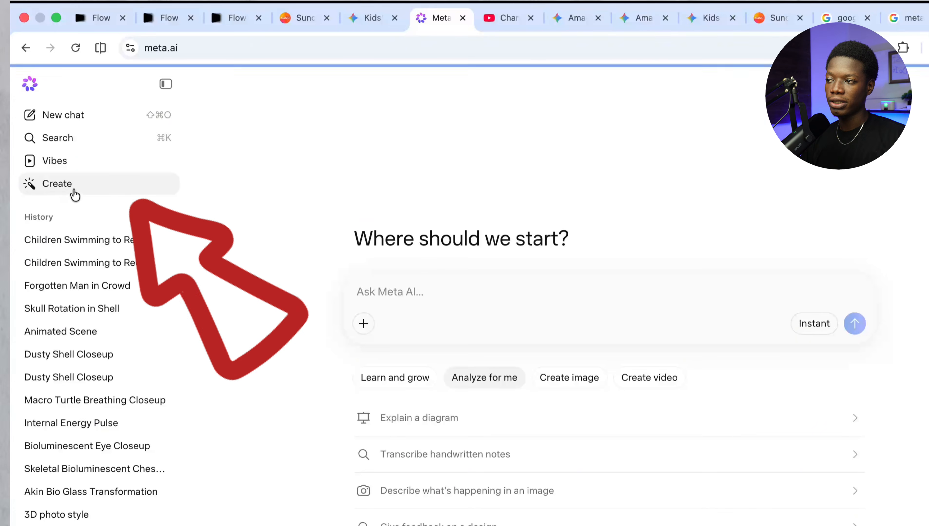
{"action": "scroll", "coordinate": [598, 271], "scroll_direction": "down", "scroll_amount": 3}
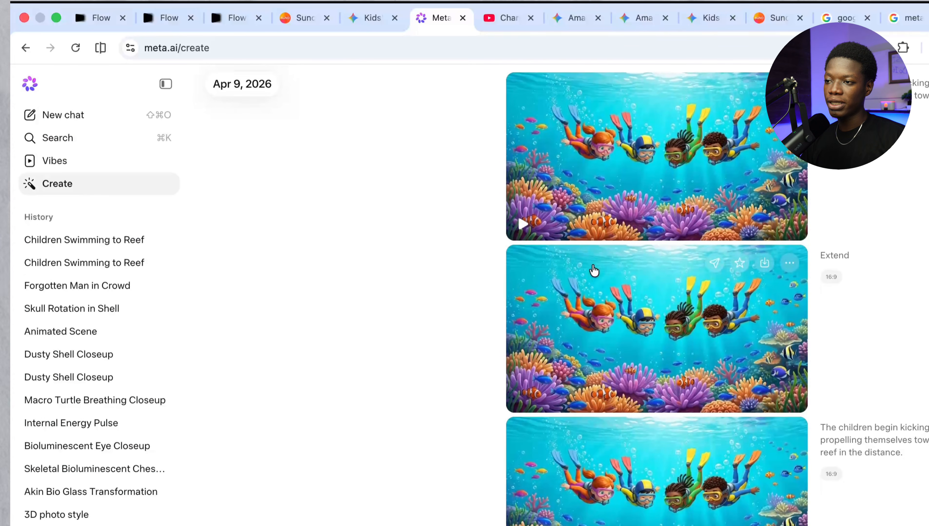
{"action": "scroll", "coordinate": [597, 291], "scroll_direction": "down", "scroll_amount": 5}
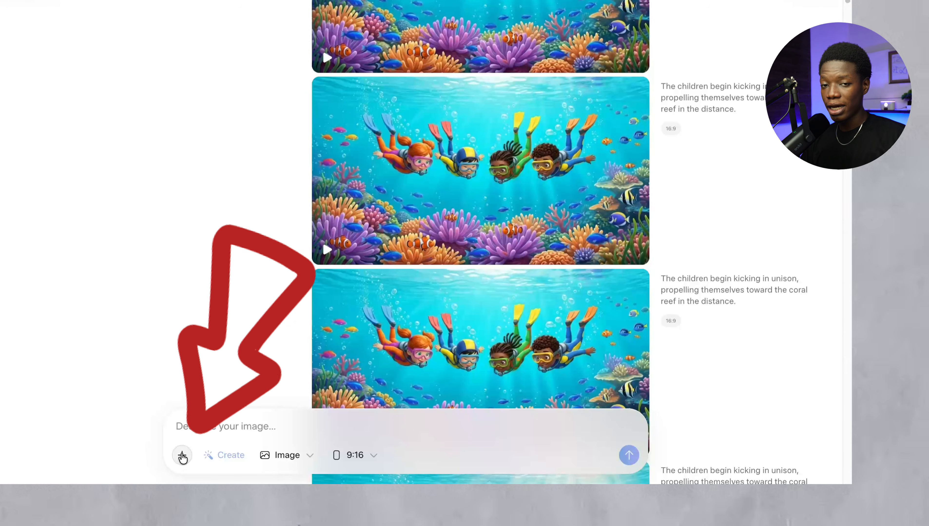
{"action": "left_click", "coordinate": [182, 458]}
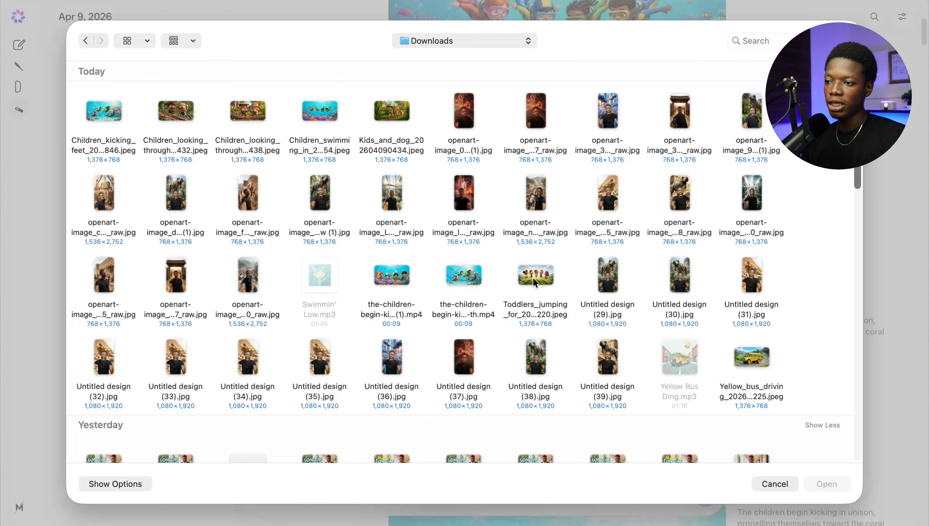
{"action": "double_click", "coordinate": [534, 282]}
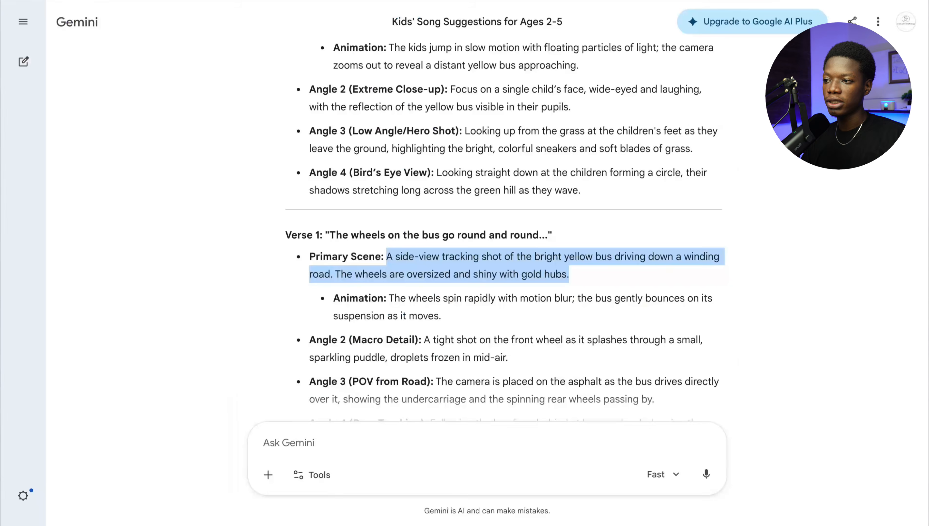
In the Gemini chat, copy the intro's animation prompt, from "The kids jump in slow motion" through "yellow bus approaching"
{"action": "scroll", "coordinate": [399, 186], "scroll_direction": "up", "scroll_amount": 5}
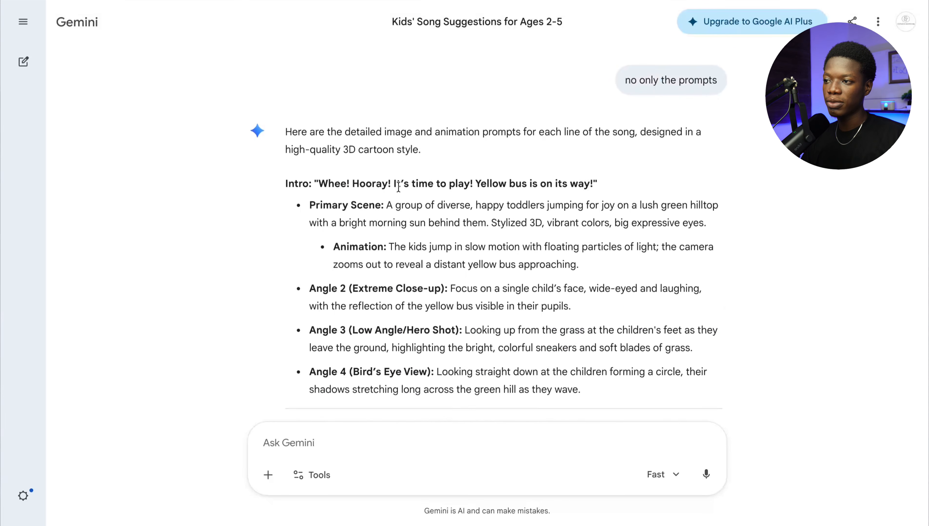
{"action": "left_click_drag", "start_coordinate": [390, 235], "coordinate": [598, 261]}
{"action": "key", "text": "ctrl+c"}
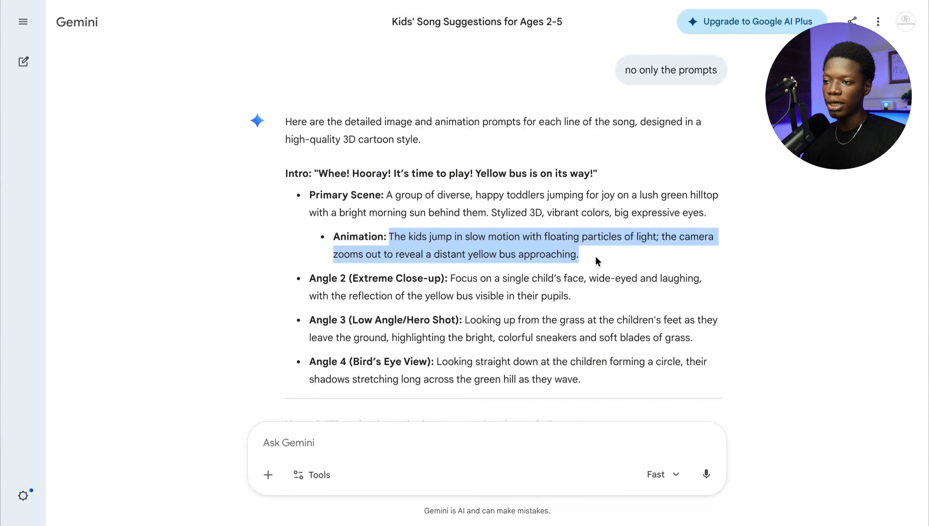
{"action": "right_click", "coordinate": [484, 257]}
{"action": "left_click", "coordinate": [510, 283]}
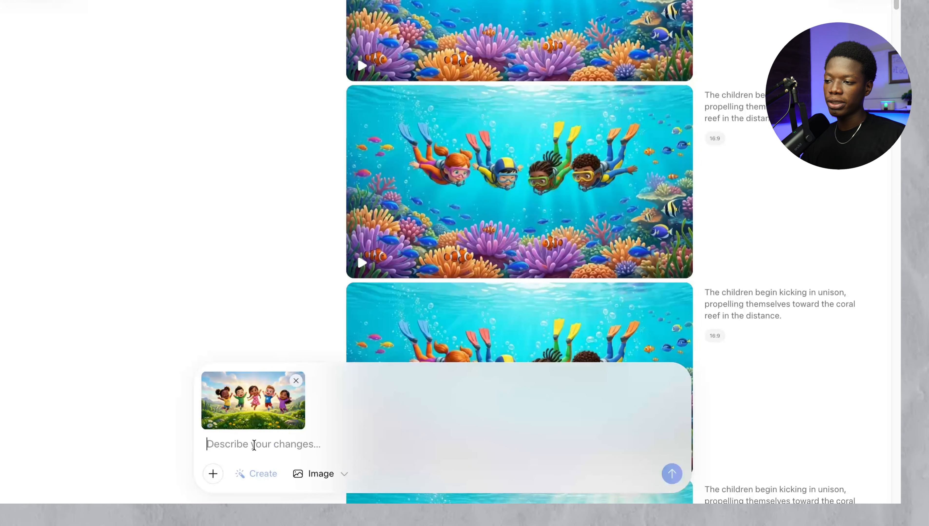
Paste the animation prompt under the attached toddlers image in Meta AI and set the output type to Video
{"action": "right_click", "coordinate": [253, 445]}
{"action": "left_click", "coordinate": [290, 374]}
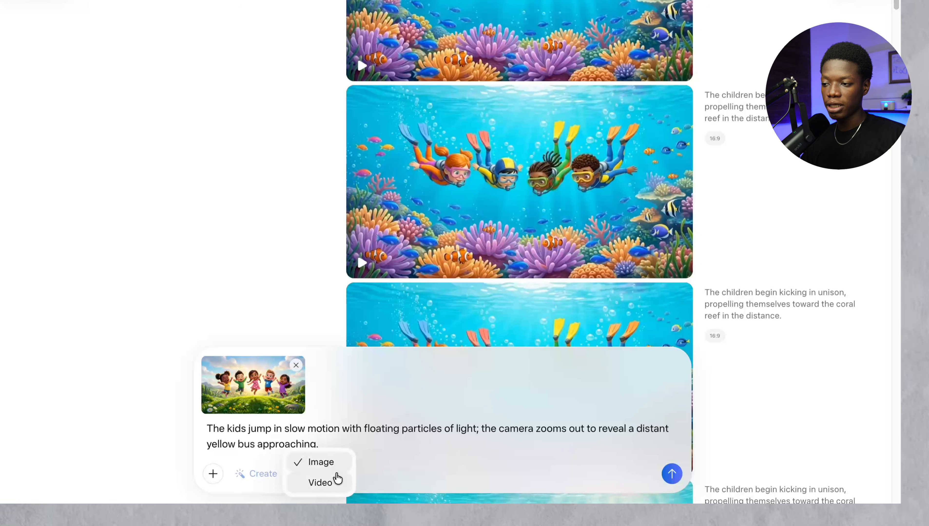
{"action": "left_click", "coordinate": [320, 483]}
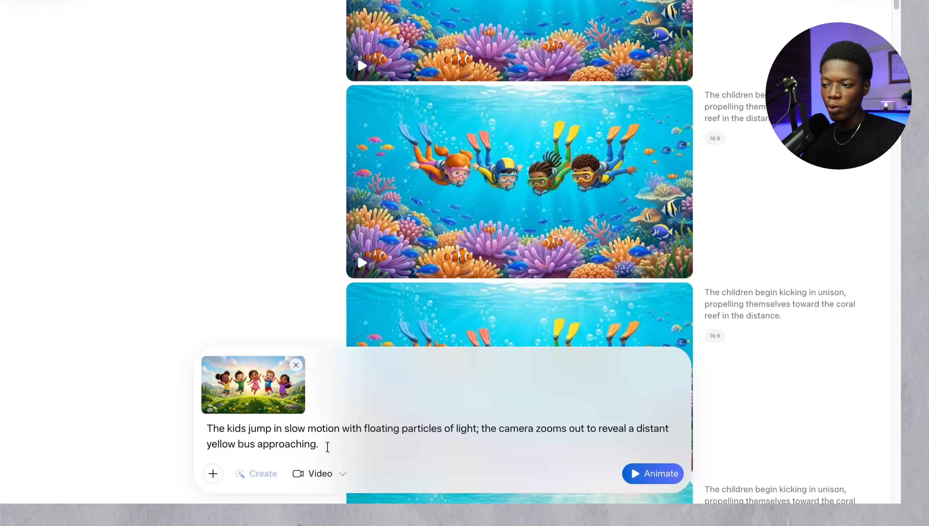
Clear the pasted prompt and attached image, and set the aspect ratio to 16:9 in Image mode
{"action": "left_click_drag", "start_coordinate": [210, 437], "coordinate": [187, 431]}
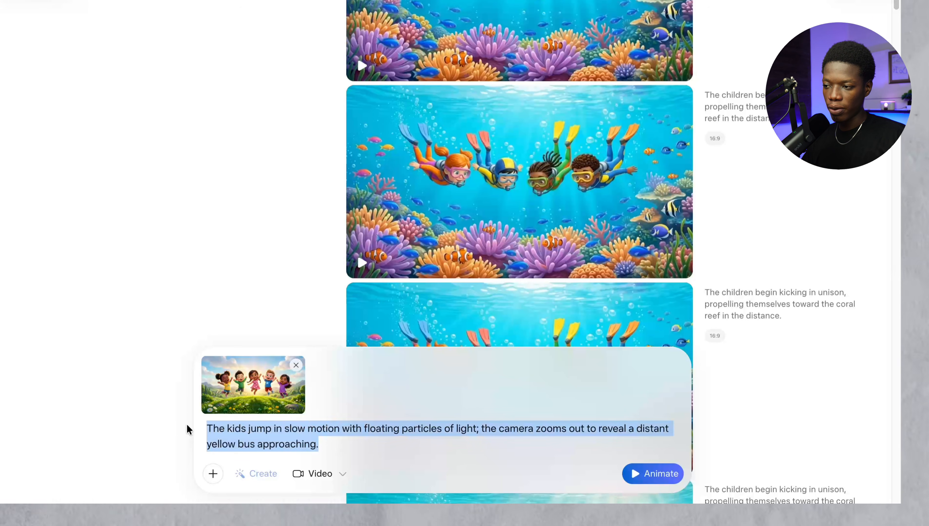
{"action": "key", "text": "BackSpace"}
{"action": "left_click", "coordinate": [332, 474]}
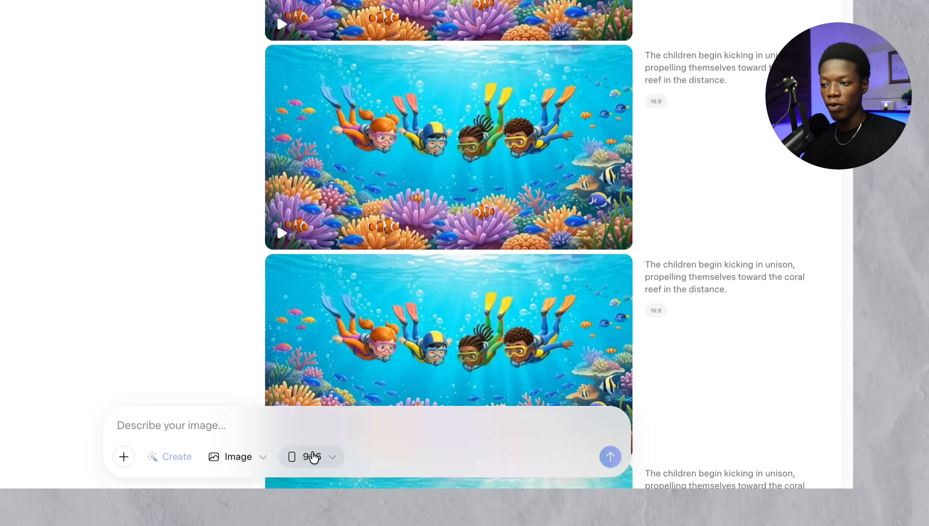
{"action": "left_click", "coordinate": [315, 461]}
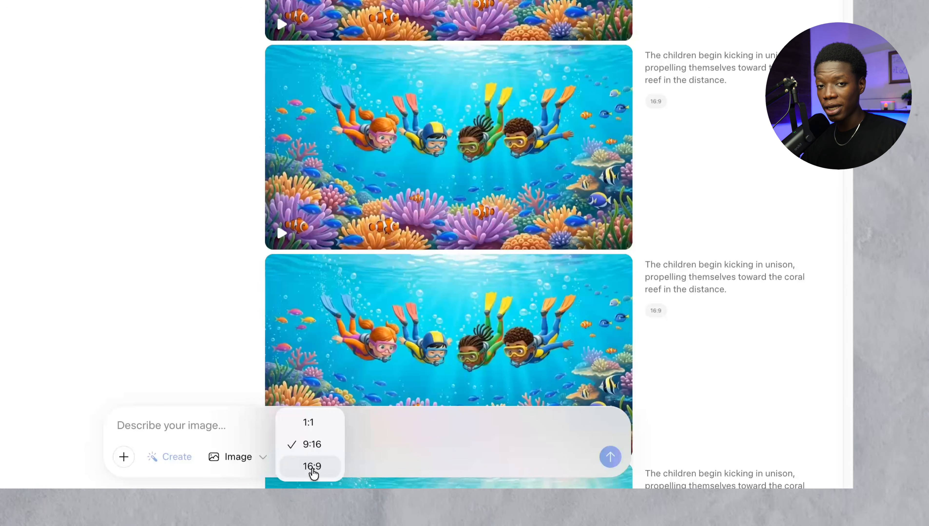
{"action": "left_click", "coordinate": [313, 467]}
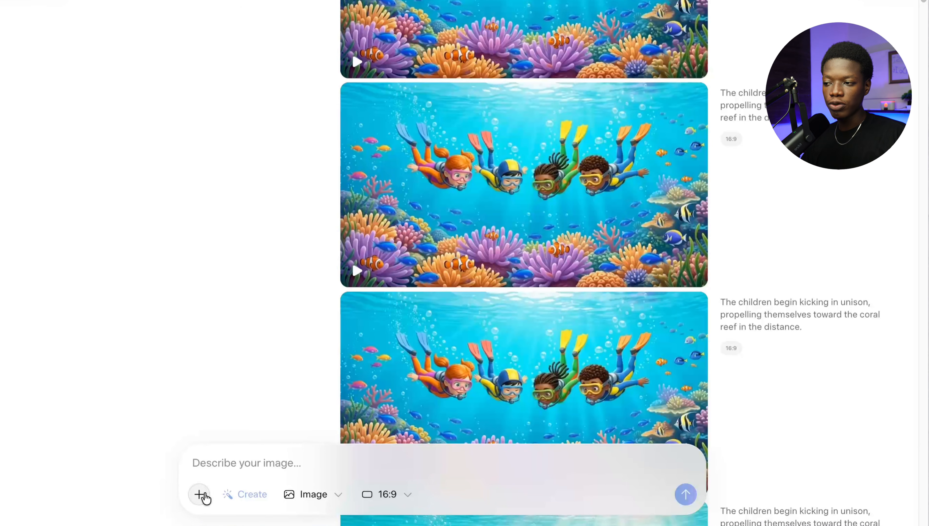
Attach the Toddlers_jumping image from Downloads, paste the slow-motion kids jumping prompt, and animate it as a video
{"action": "left_click", "coordinate": [124, 457]}
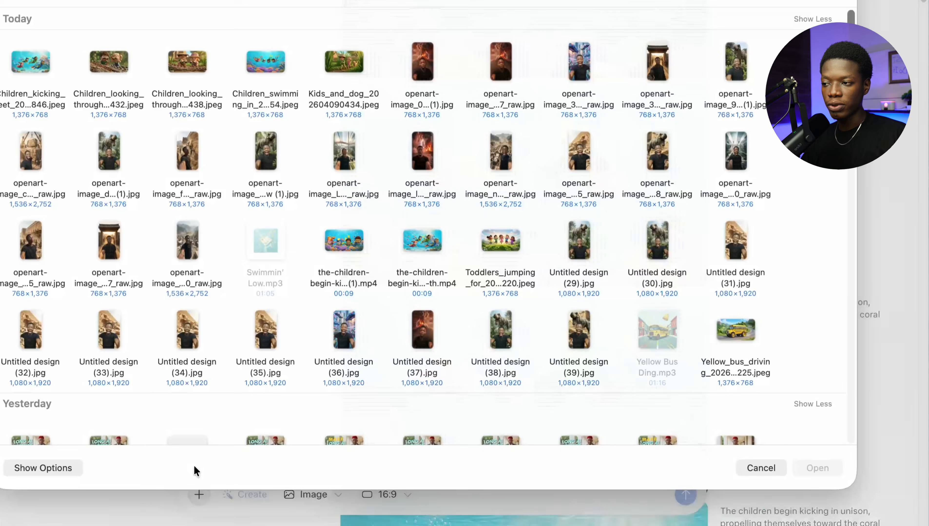
{"action": "double_click", "coordinate": [501, 240]}
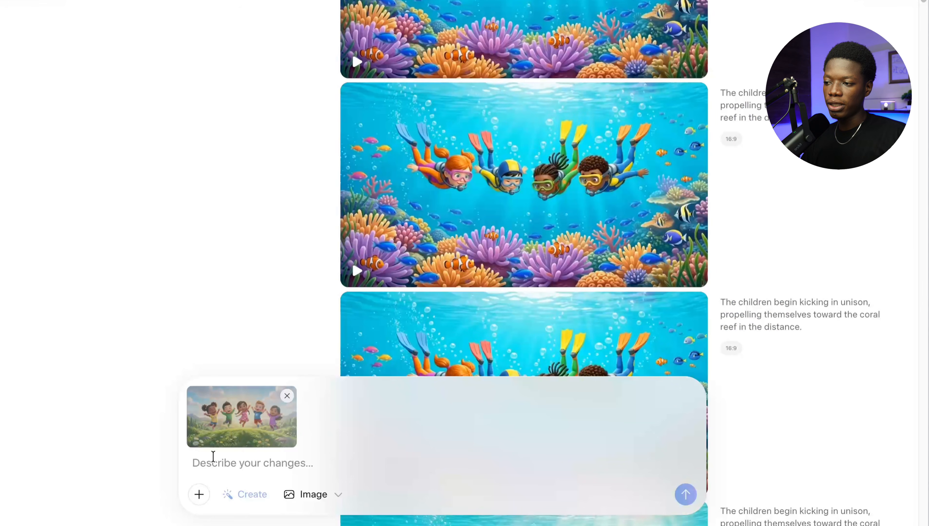
{"action": "right_click", "coordinate": [208, 467]}
{"action": "left_click", "coordinate": [230, 373]}
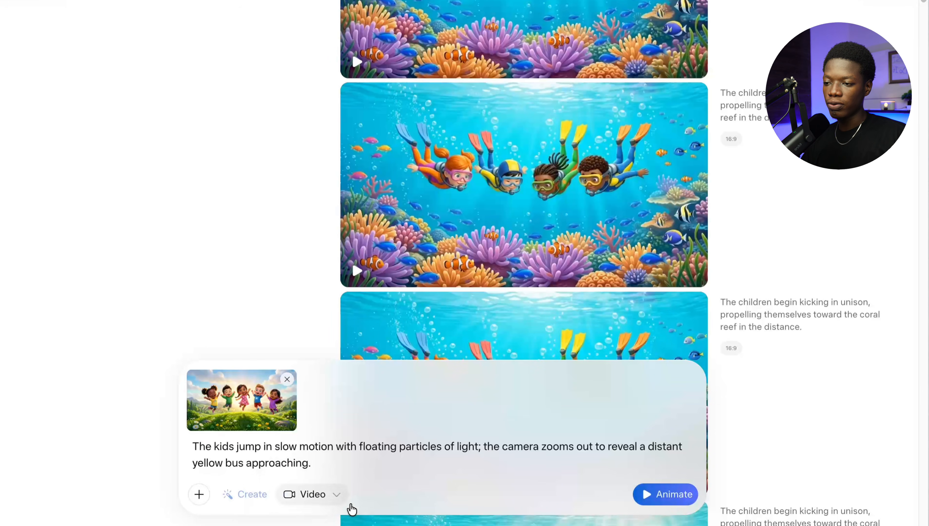
{"action": "left_click", "coordinate": [650, 503]}
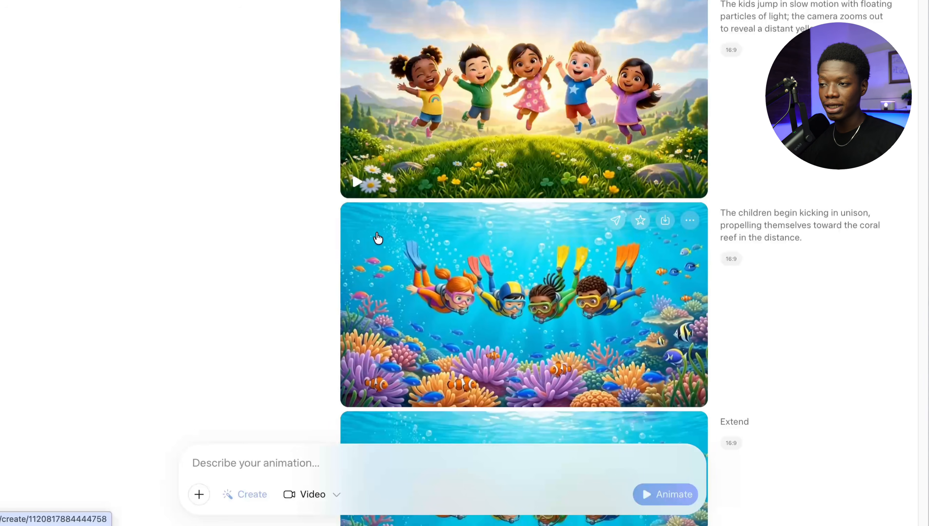
Open the generated video of the jumping kids and download it
{"action": "left_click", "coordinate": [406, 138]}
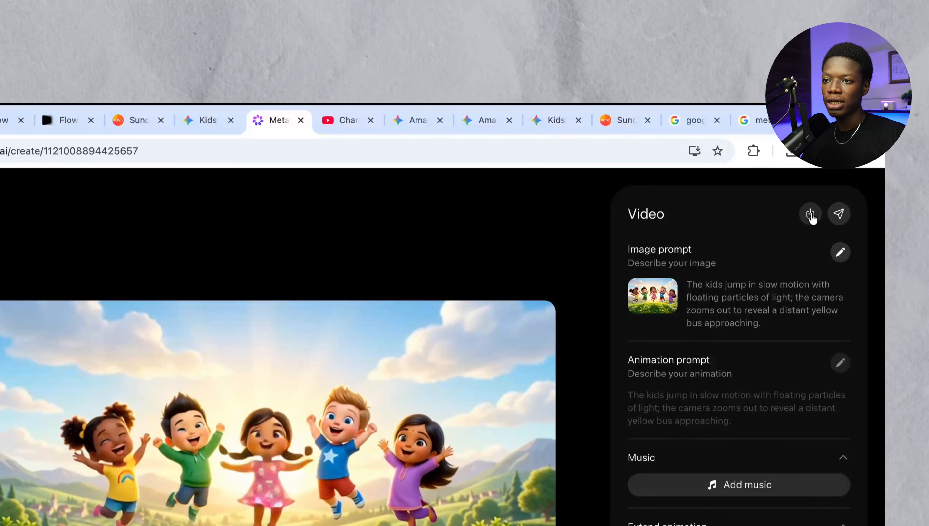
{"action": "left_click", "coordinate": [810, 215]}
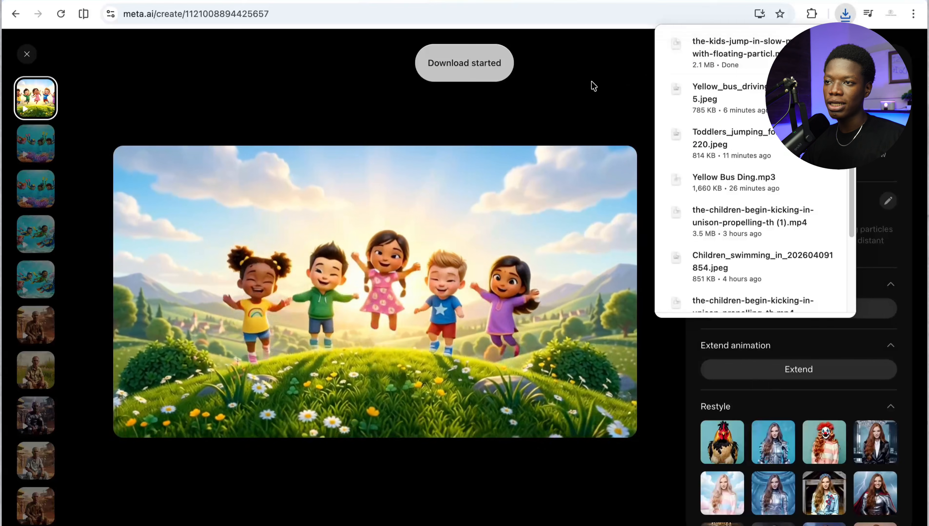
{"action": "left_click", "coordinate": [592, 86]}
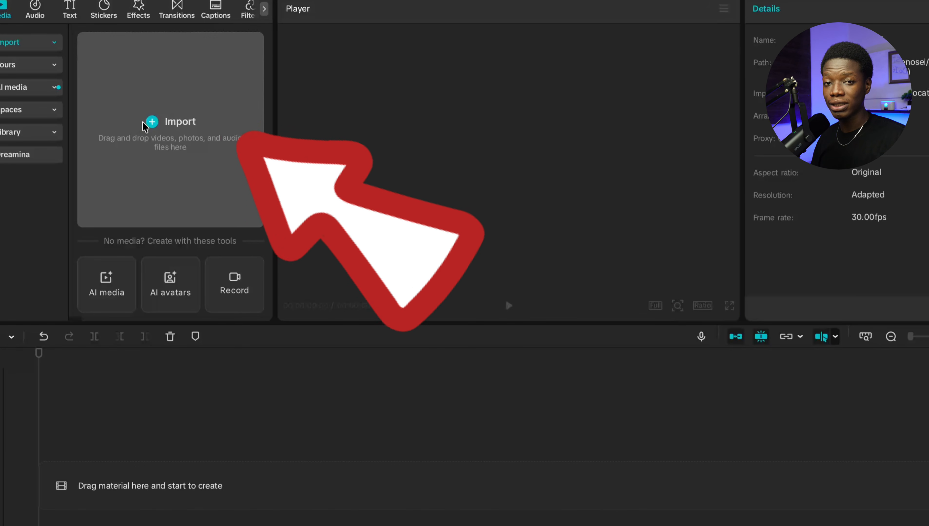
In CapCut, import Yellow Bus Ding.mp3 and the kids-jump and wheels-spin video clips from Downloads
{"action": "left_click", "coordinate": [144, 125]}
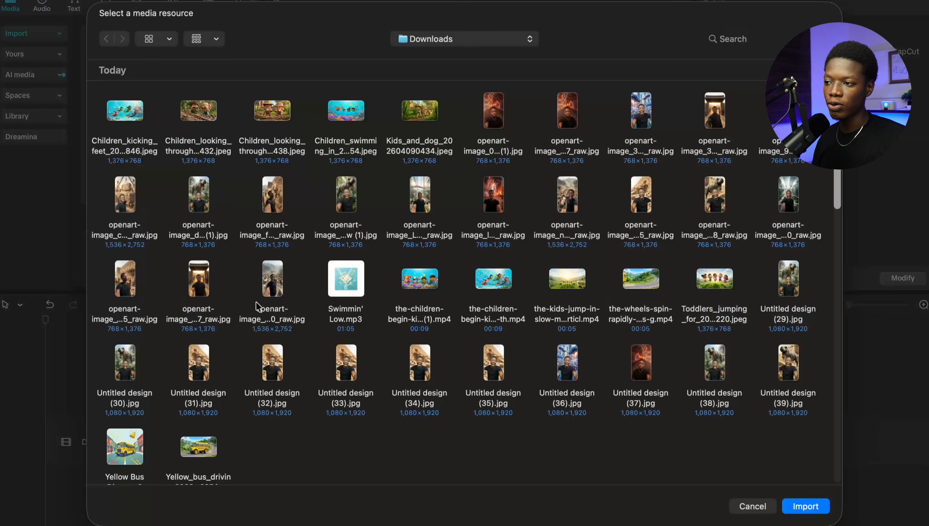
{"action": "scroll", "coordinate": [265, 368], "scroll_direction": "down", "scroll_amount": 2}
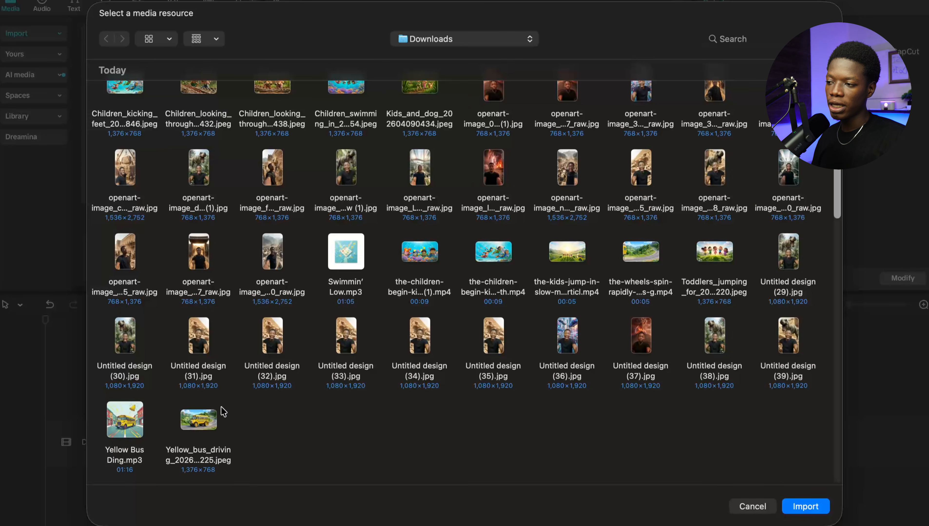
{"action": "double_click", "coordinate": [140, 433]}
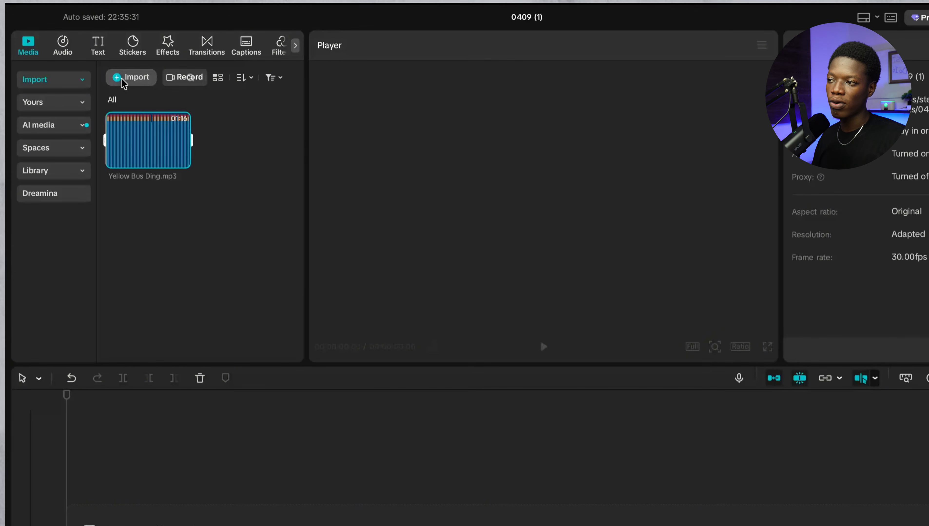
{"action": "left_click", "coordinate": [111, 38]}
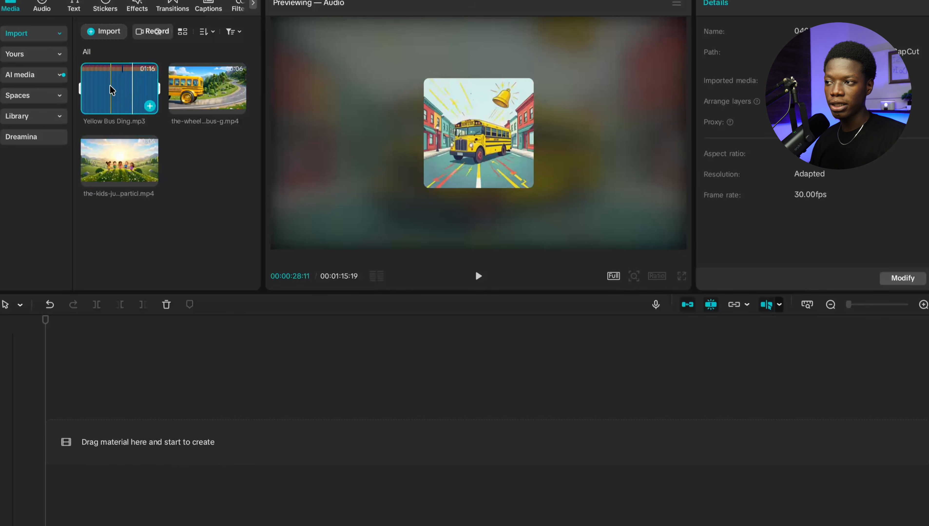
Place Yellow Bus Ding.mp3 at the start of the timeline, with the kids-jump clip followed by the wheels-spin clip on the video track
{"action": "left_click_drag", "start_coordinate": [111, 90], "coordinate": [124, 415]}
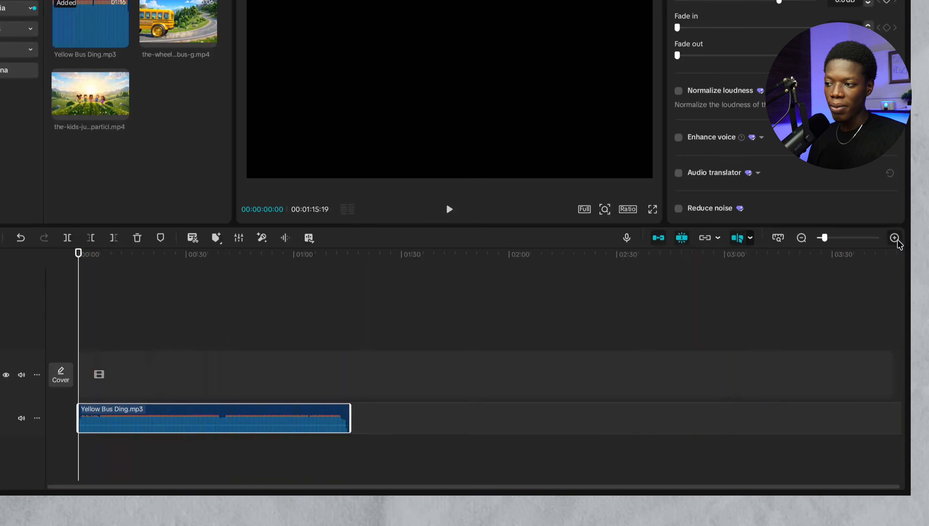
{"action": "left_click", "coordinate": [895, 238]}
{"action": "left_click", "coordinate": [895, 238]}
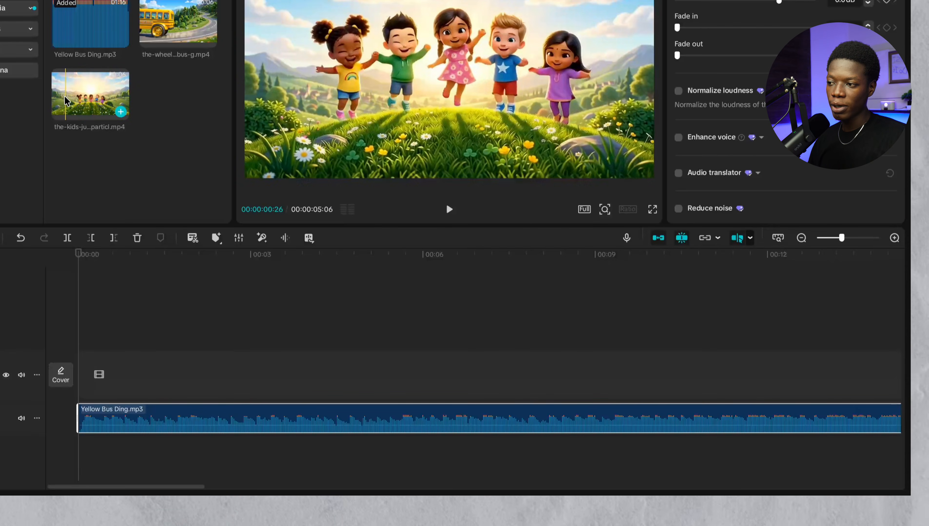
{"action": "left_click_drag", "start_coordinate": [65, 100], "coordinate": [83, 379]}
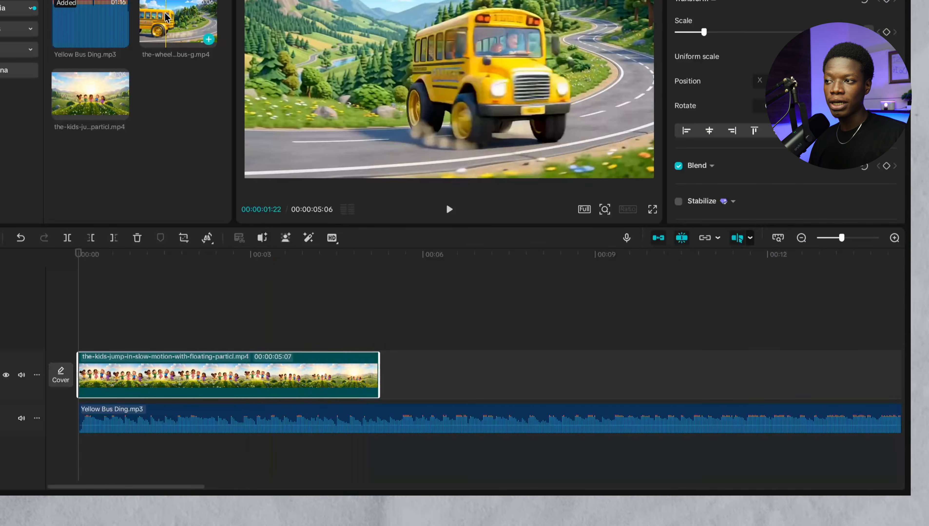
{"action": "left_click_drag", "start_coordinate": [179, 22], "coordinate": [383, 380]}
{"action": "left_click", "coordinate": [362, 343]}
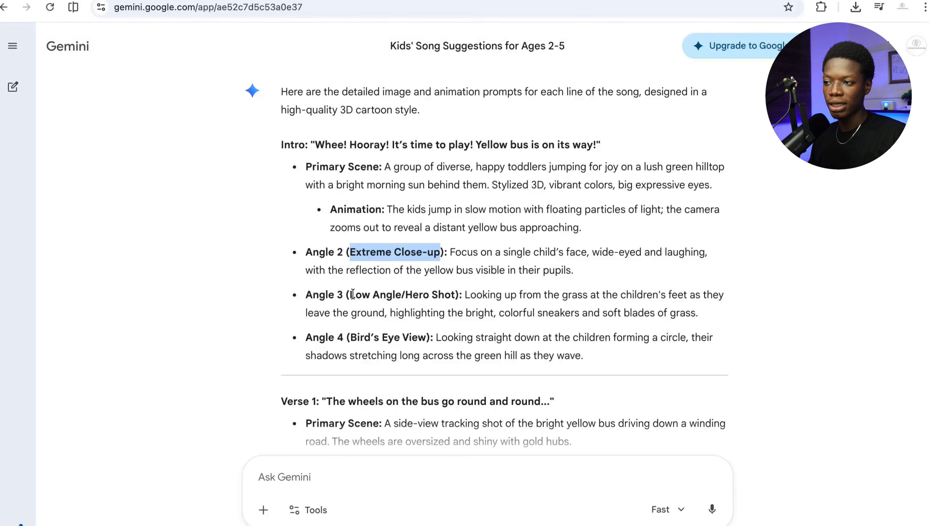
In the Gemini chat, examine the intro's primary scene and its Angle 2, Angle 3 and Angle 4 prompts
{"action": "left_click_drag", "start_coordinate": [305, 250], "coordinate": [519, 368]}
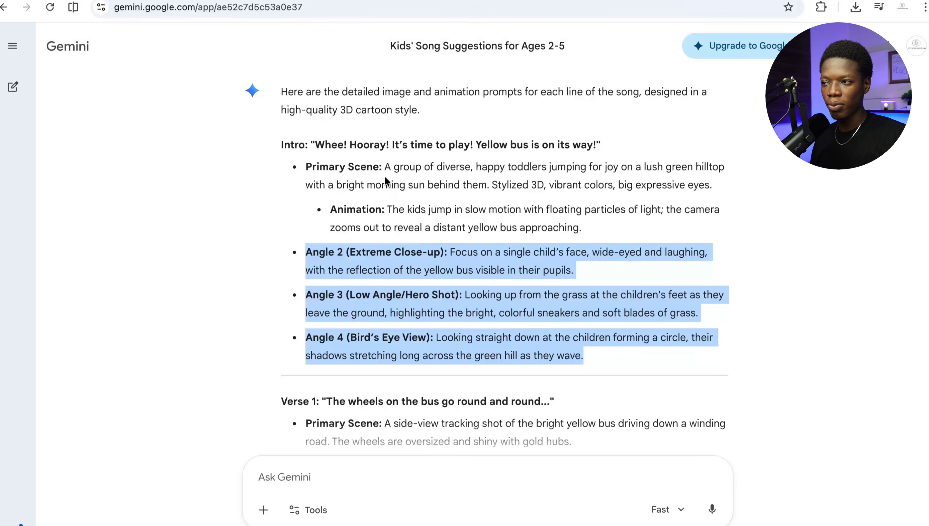
{"action": "left_click_drag", "start_coordinate": [385, 180], "coordinate": [384, 168]}
{"action": "left_click_drag", "start_coordinate": [449, 253], "coordinate": [528, 266]}
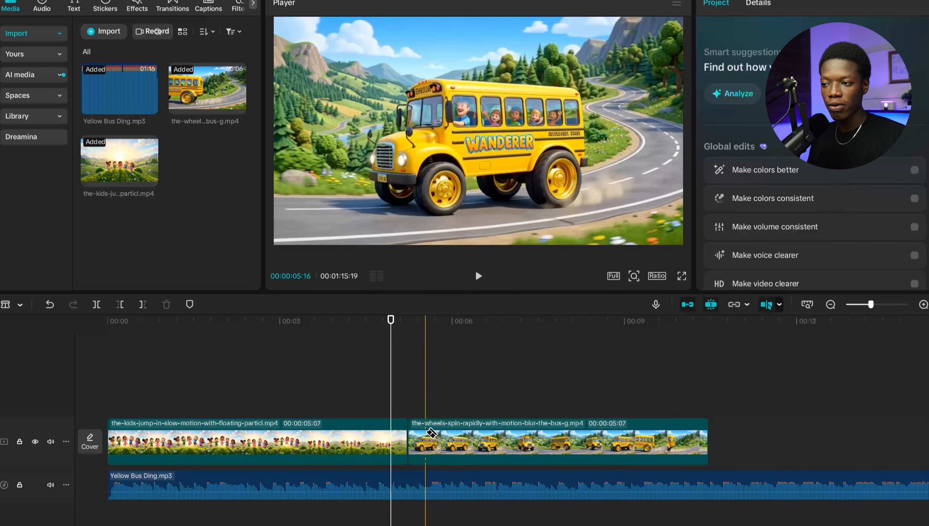
In CapCut, split the wheels-spin clip shortly after its start and delete the short first piece
{"action": "left_click", "coordinate": [429, 435]}
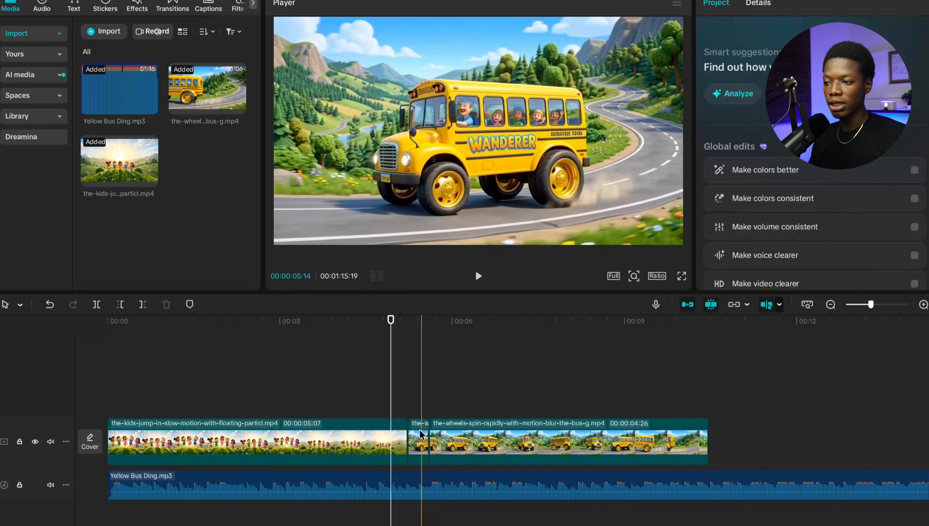
{"action": "left_click", "coordinate": [419, 437]}
{"action": "key", "text": "Delete"}
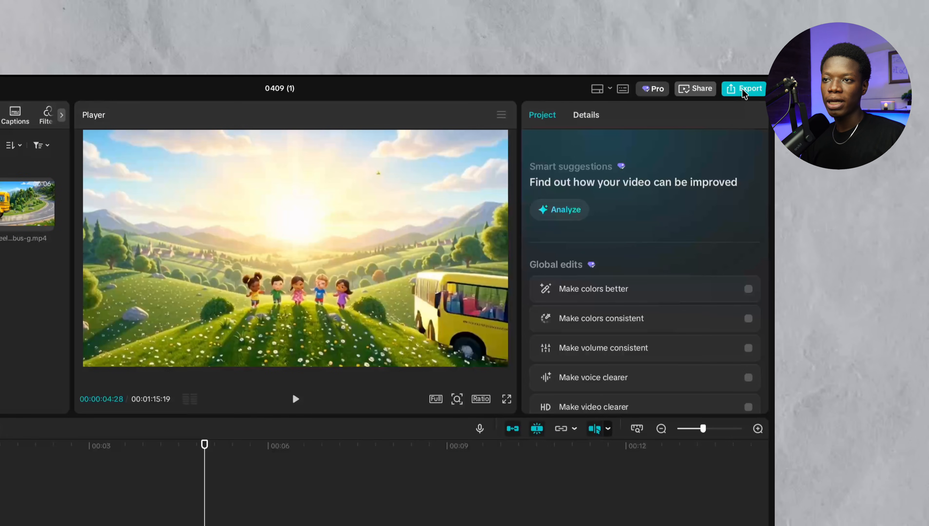
Open the project's export settings and choose 1080P as the resolution
{"action": "left_click", "coordinate": [744, 90]}
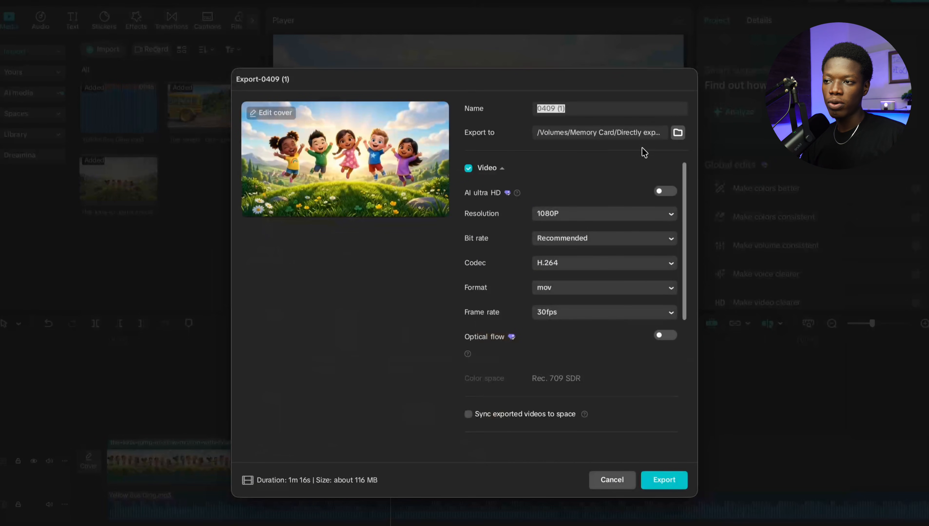
{"action": "left_click", "coordinate": [561, 217]}
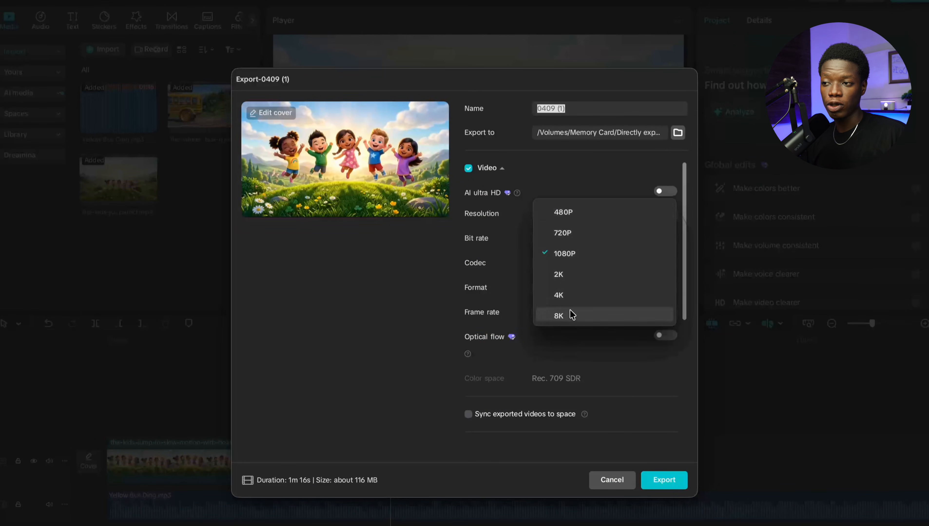
{"action": "left_click", "coordinate": [570, 258]}
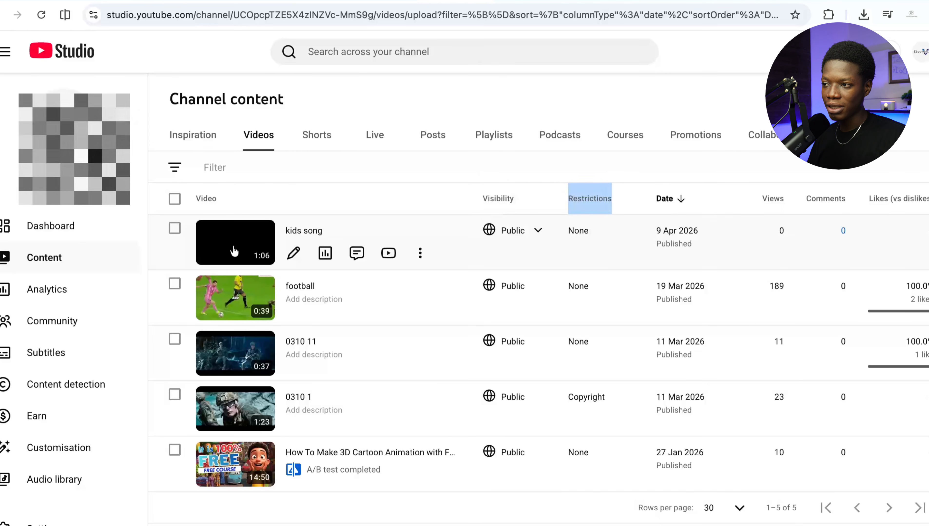
In YouTube Studio, open the details of the "kids song" video, preview its playback, and return to the channel content
{"action": "left_click", "coordinate": [251, 254]}
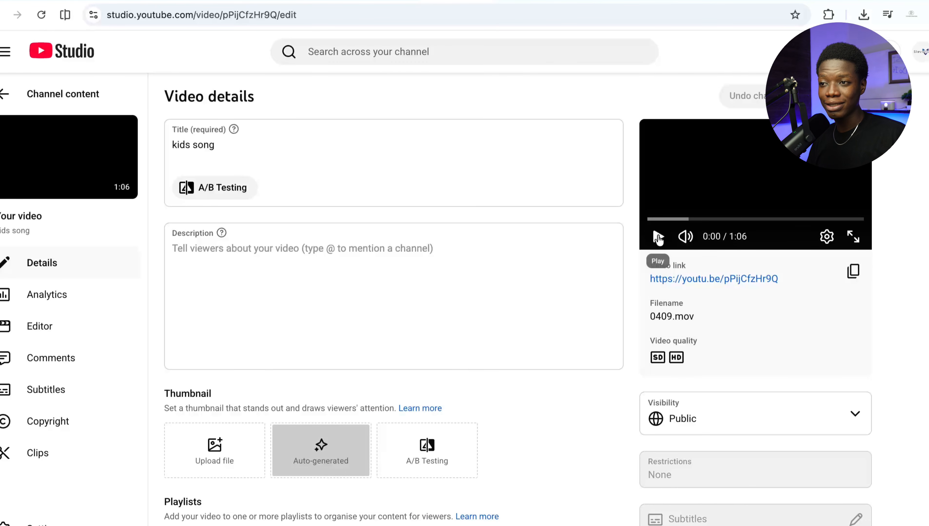
{"action": "left_click", "coordinate": [659, 238]}
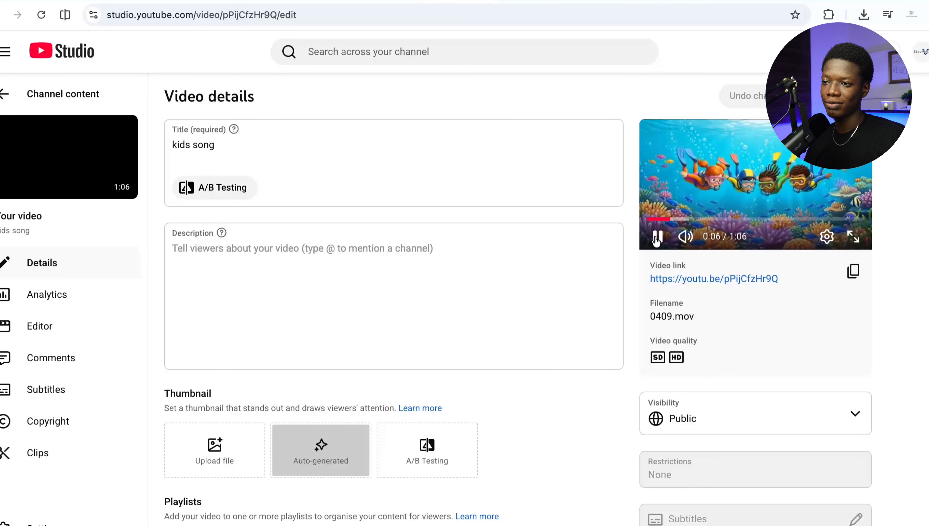
{"action": "left_click", "coordinate": [657, 237]}
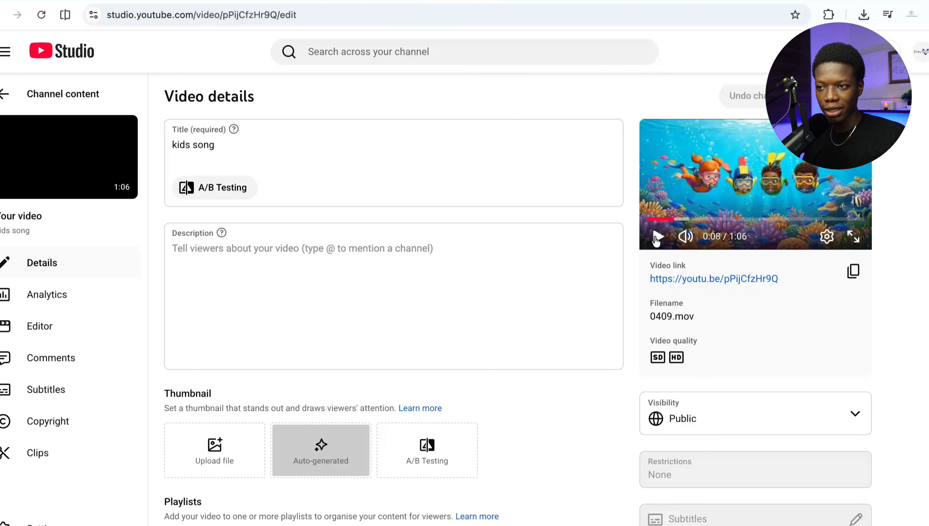
{"action": "left_click", "coordinate": [6, 97]}
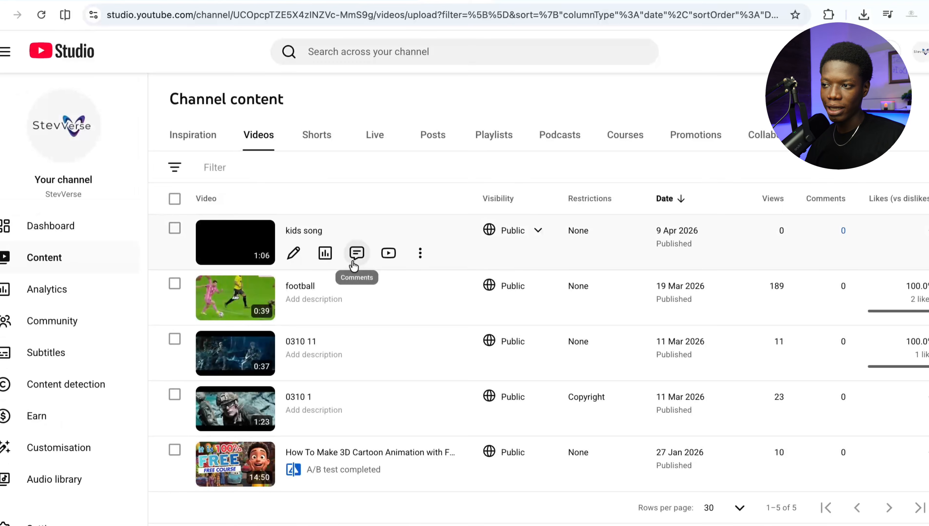